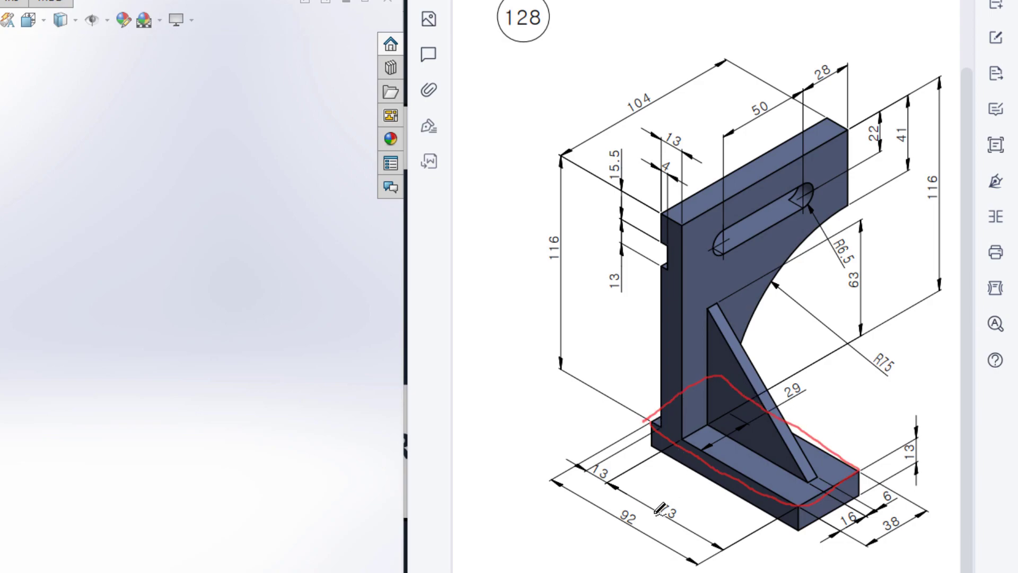
# Examine the reference drawing for the base plate's length, width and thickness
pyautogui.moveTo(644, 511)
pyautogui.mouseDown()
pyautogui.moveTo(664, 534)
pyautogui.moveTo(643, 513)
pyautogui.mouseUp()
pyautogui.moveTo(904, 501)
pyautogui.mouseDown()
pyautogui.moveTo(922, 513)
pyautogui.moveTo(913, 513)
pyautogui.mouseUp()
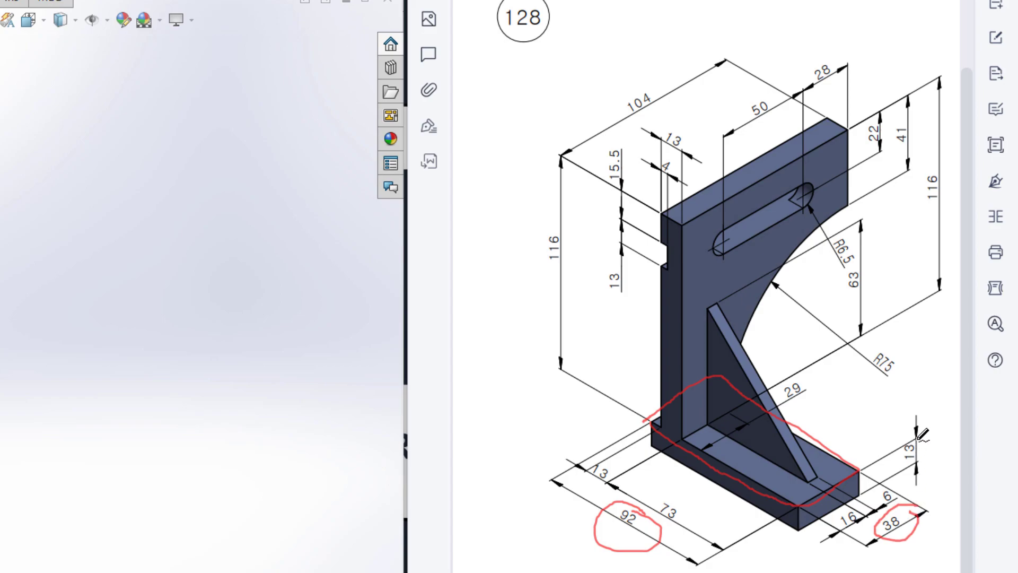
pyautogui.moveTo(907, 430)
pyautogui.mouseDown()
pyautogui.moveTo(932, 441)
pyautogui.moveTo(911, 432)
pyautogui.mouseUp()
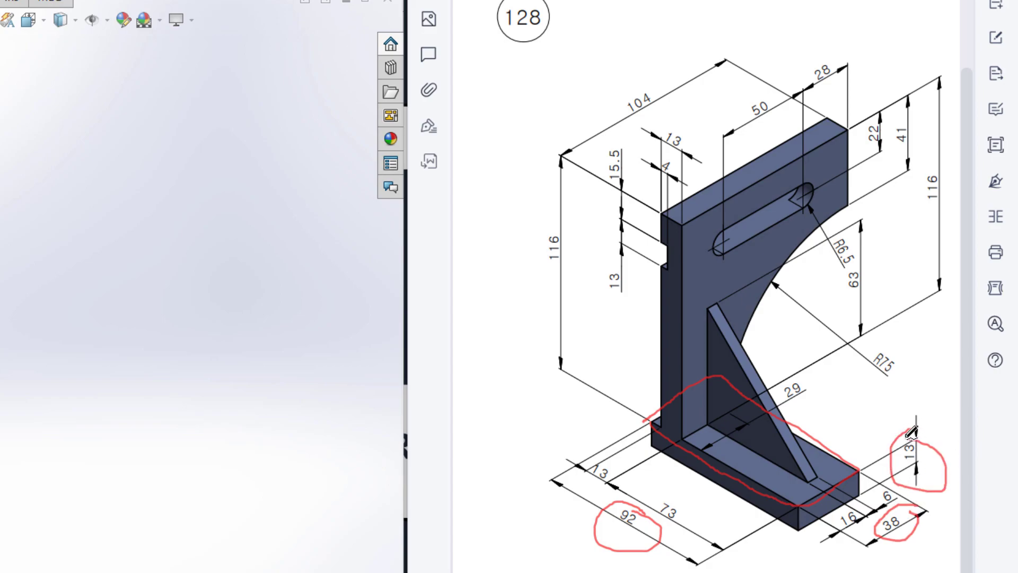
pyautogui.hotkey('ctrl', 'z')
pyautogui.hotkey('ctrl', 'z')
pyautogui.hotkey('ctrl', 'z')
pyautogui.hotkey('ctrl', 'z')
pyautogui.press('Escape')
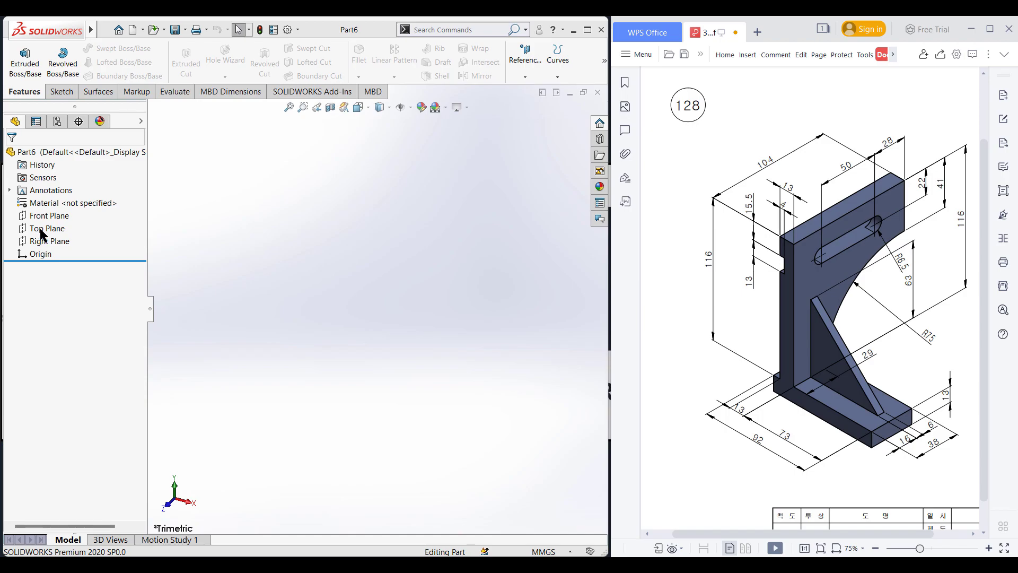
# Sketch a center rectangle on the Top Plane at the origin, 92 mm long and 38 mm wide
pyautogui.rightClick(42, 231)
pyautogui.click(45, 213)
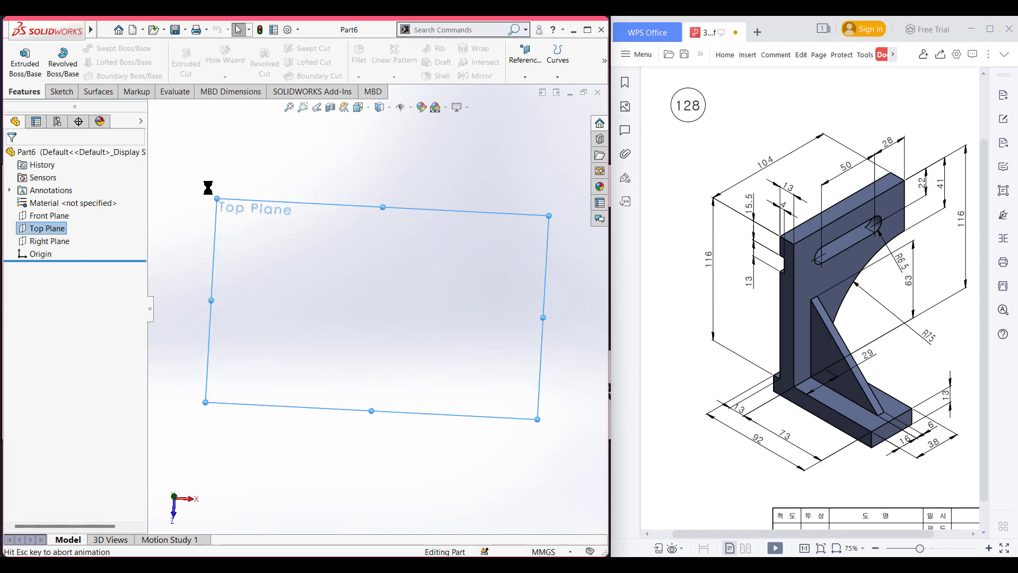
pyautogui.click(111, 62)
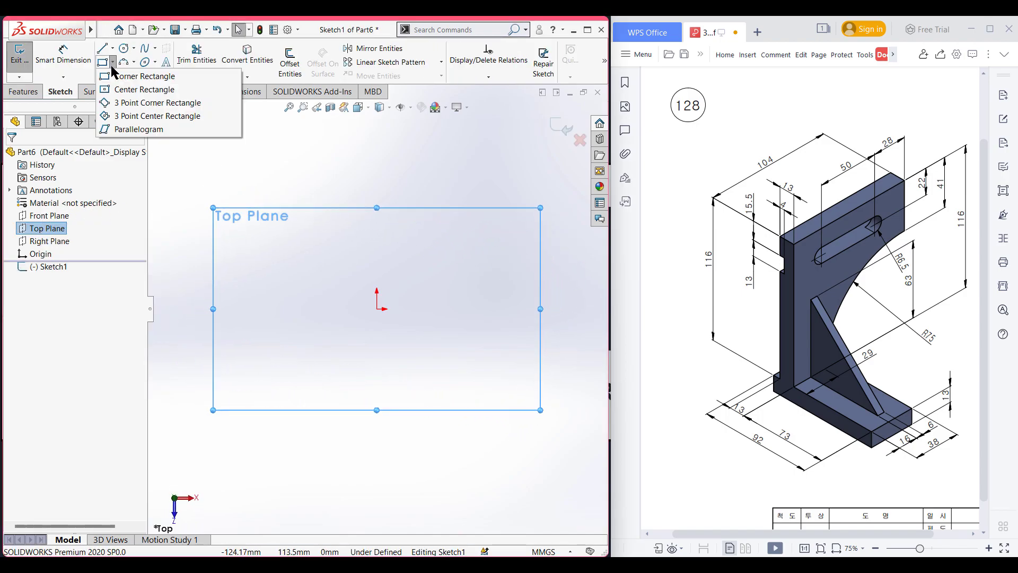
pyautogui.click(124, 89)
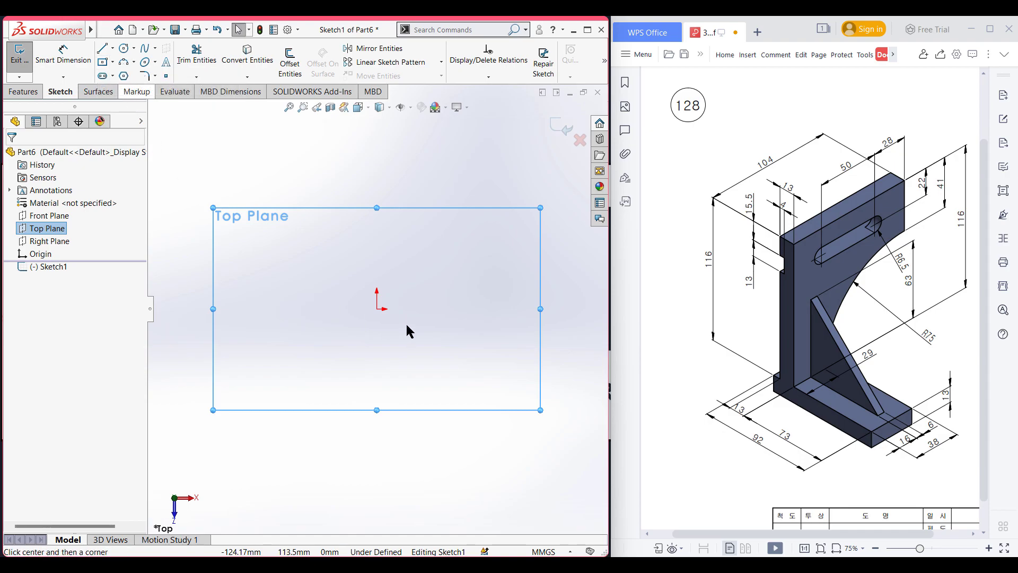
pyautogui.click(377, 309)
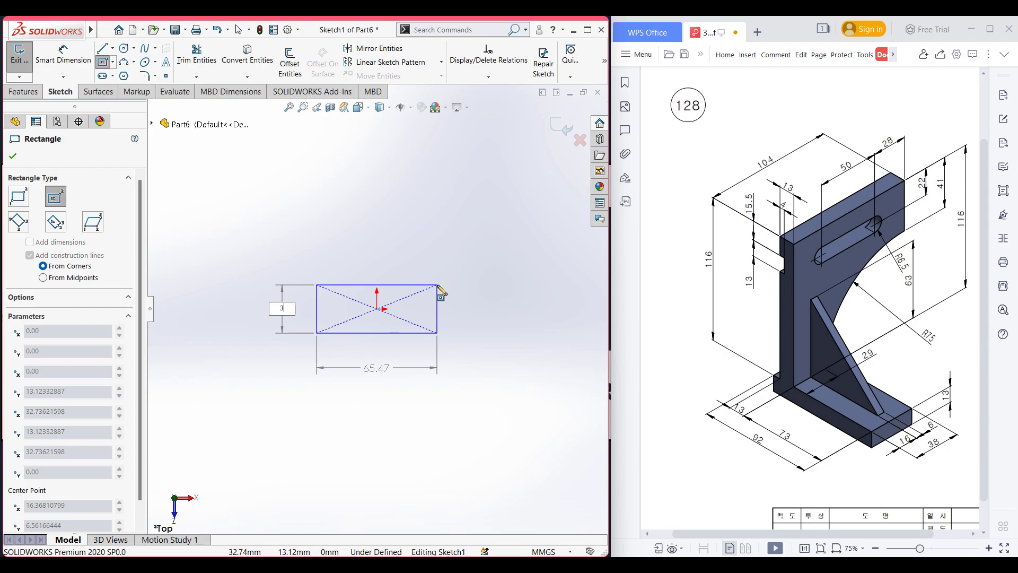
pyautogui.write('38')
pyautogui.press('Return')
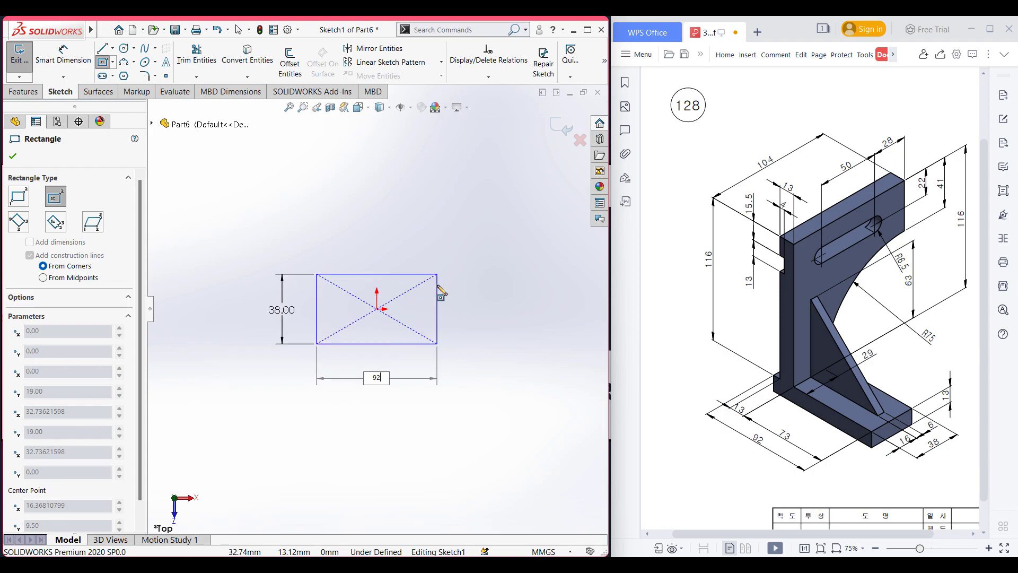
pyautogui.press('Return')
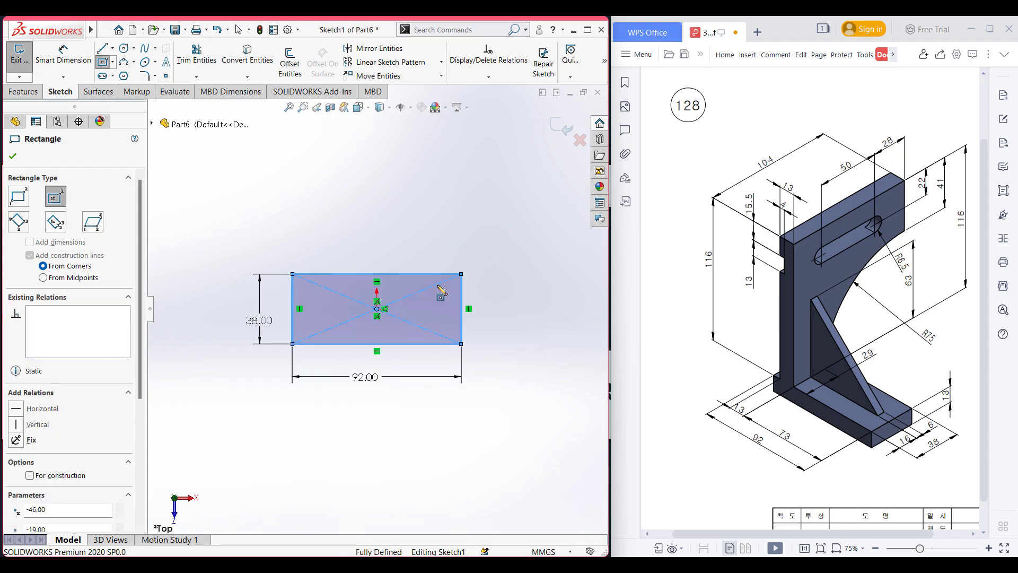
# Extrude the base rectangle as a blind boss 13 mm deep
pyautogui.hotkey('ctrl', '7')
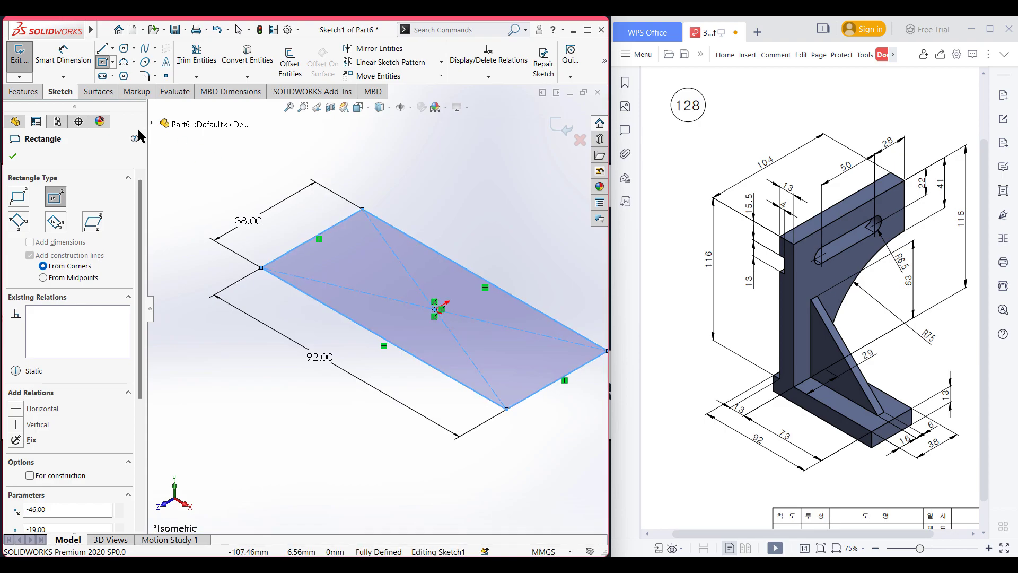
pyautogui.click(23, 92)
pyautogui.click(25, 63)
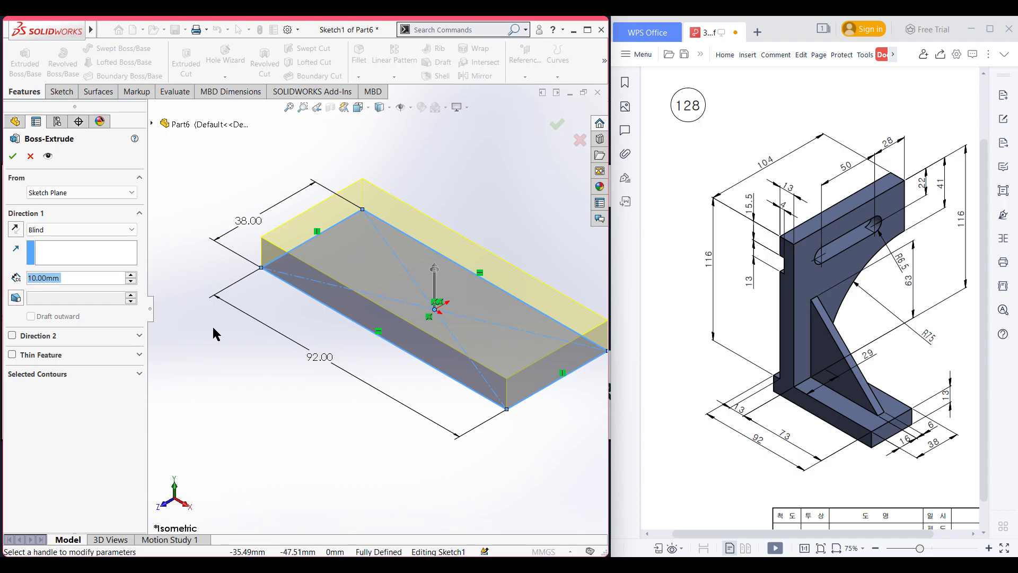
pyautogui.write('13')
pyautogui.press('Return')
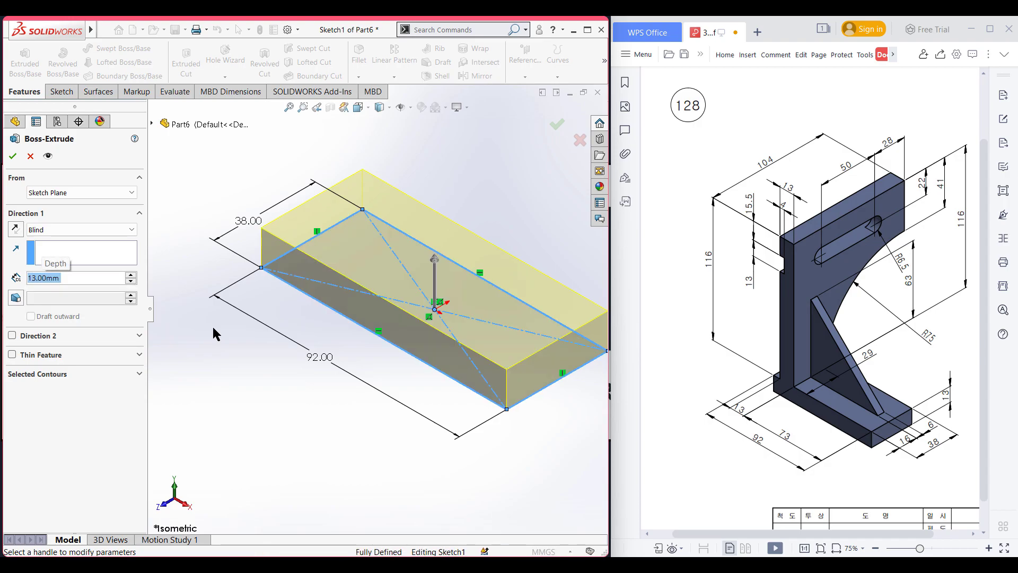
pyautogui.click(20, 230)
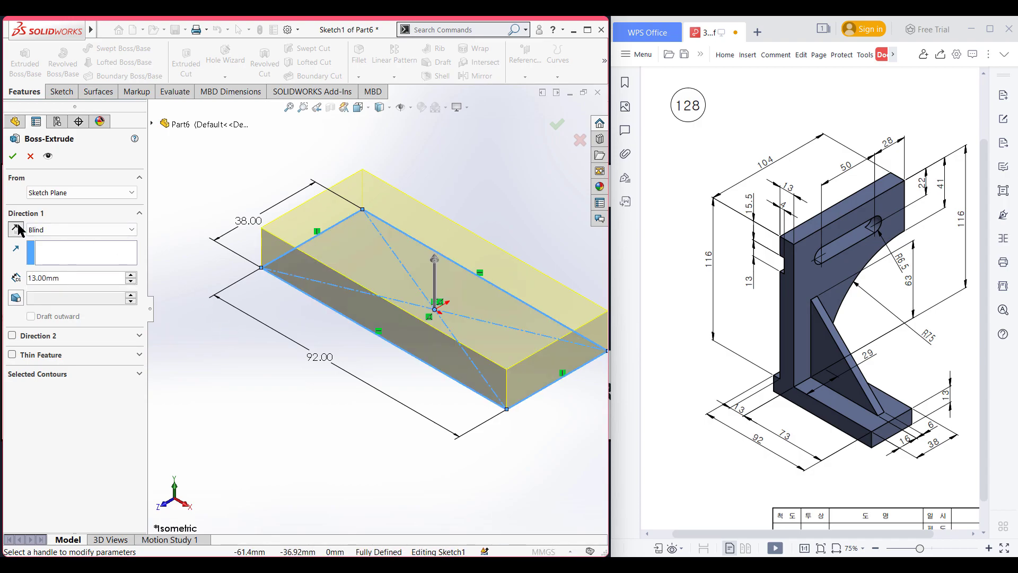
pyautogui.click(14, 155)
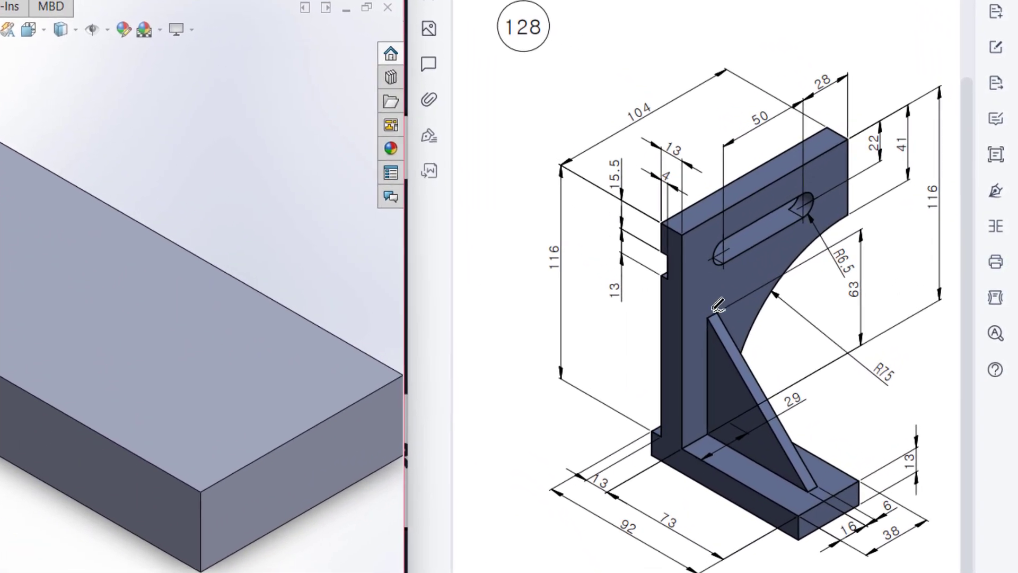
# Examine the upright plate's outline in the reference drawing, including its width, heights, bottom edge length and concave arc radius
pyautogui.moveTo(681, 234)
pyautogui.mouseDown()
pyautogui.moveTo(819, 156)
pyautogui.moveTo(863, 185)
pyautogui.moveTo(801, 227)
pyautogui.mouseUp()
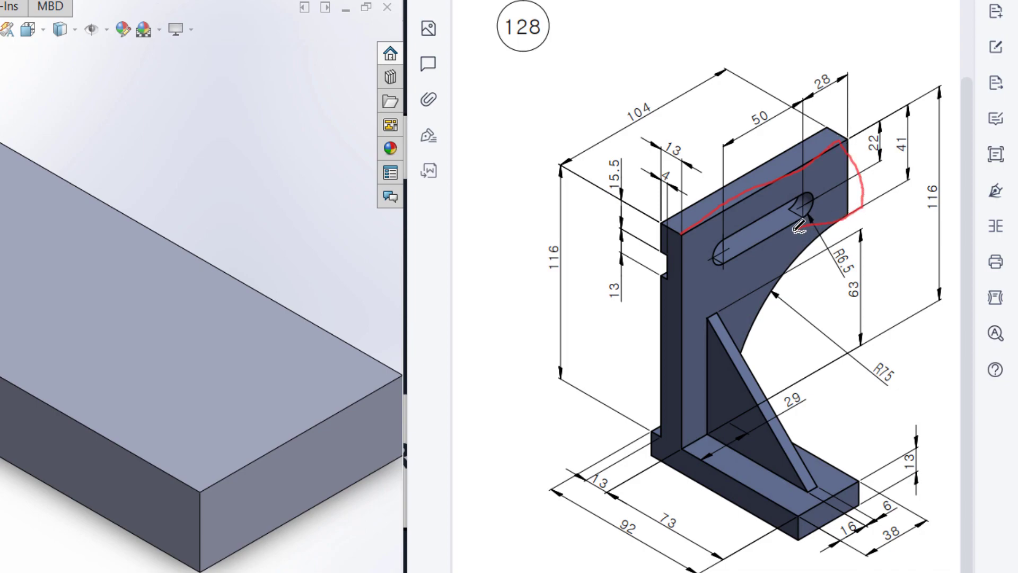
pyautogui.moveTo(700, 278); pyautogui.dragTo(695, 284)
pyautogui.moveTo(681, 233)
pyautogui.mouseDown()
pyautogui.moveTo(692, 263)
pyautogui.moveTo(838, 226)
pyautogui.mouseUp()
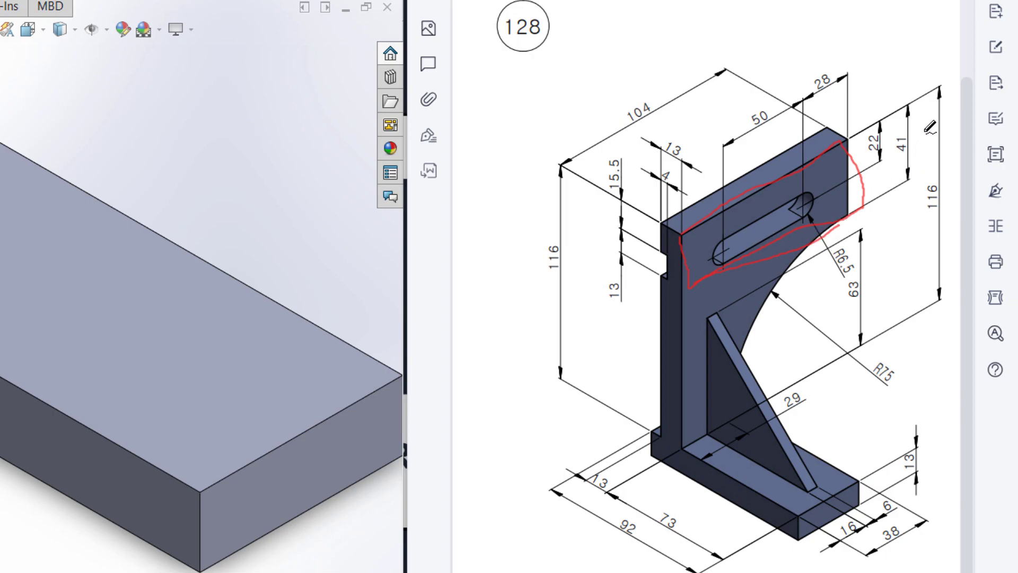
pyautogui.moveTo(917, 120)
pyautogui.mouseDown()
pyautogui.moveTo(883, 159)
pyautogui.moveTo(913, 121)
pyautogui.mouseUp()
pyautogui.moveTo(647, 91)
pyautogui.mouseDown()
pyautogui.moveTo(610, 127)
pyautogui.moveTo(681, 104)
pyautogui.moveTo(661, 89)
pyautogui.mouseUp()
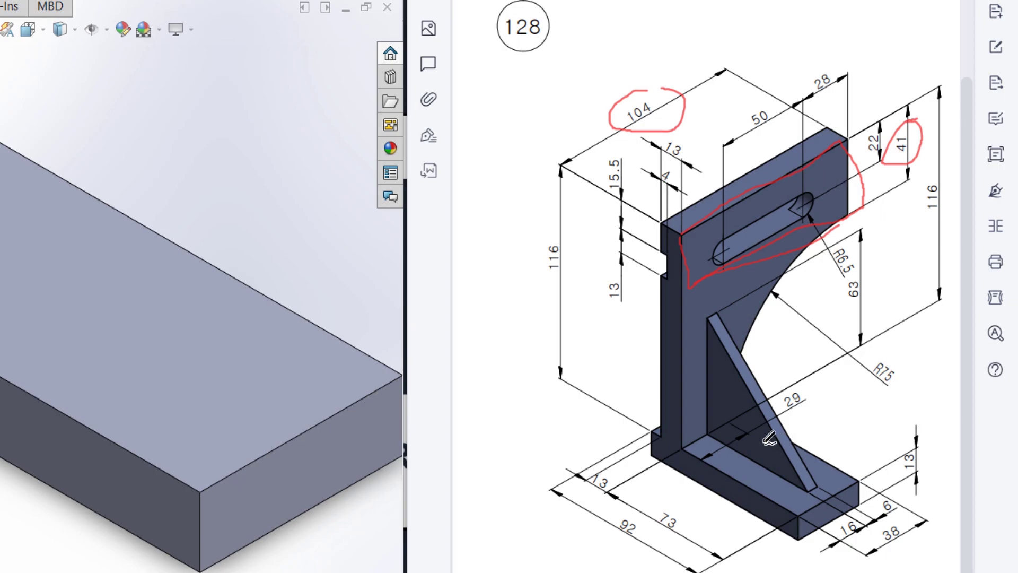
pyautogui.moveTo(711, 429); pyautogui.dragTo(810, 381)
pyautogui.moveTo(944, 174)
pyautogui.mouseDown()
pyautogui.moveTo(920, 214)
pyautogui.moveTo(939, 168)
pyautogui.mouseUp()
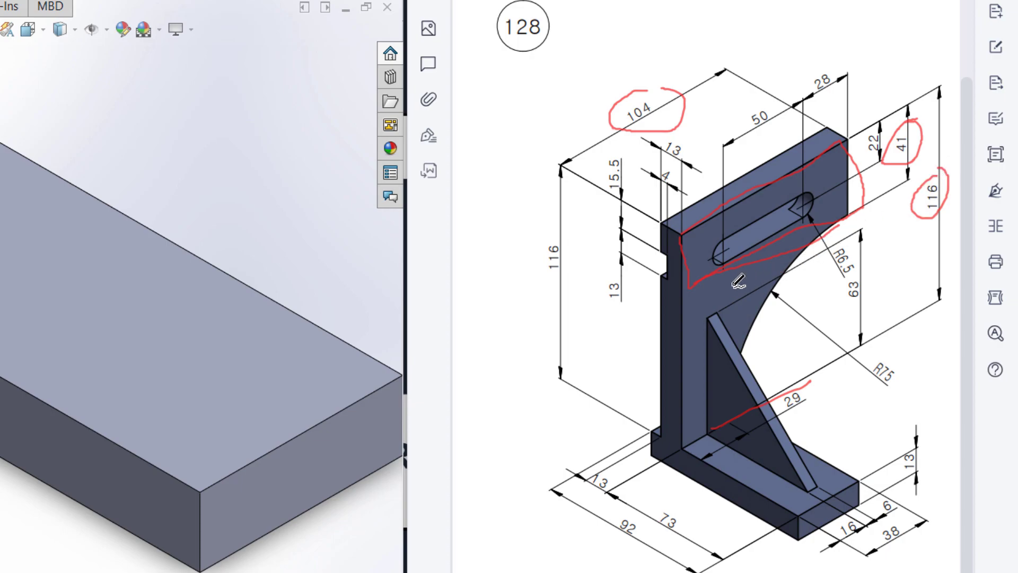
pyautogui.moveTo(689, 287); pyautogui.dragTo(684, 439)
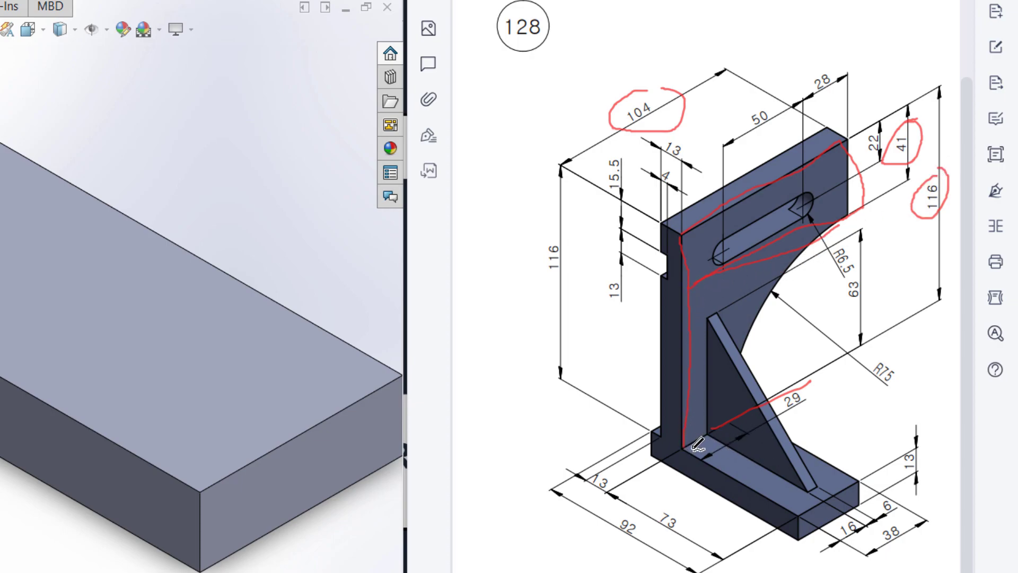
pyautogui.moveTo(686, 445)
pyautogui.mouseDown()
pyautogui.moveTo(677, 438)
pyautogui.moveTo(681, 446)
pyautogui.mouseUp()
pyautogui.moveTo(732, 421); pyautogui.dragTo(736, 419)
pyautogui.moveTo(802, 392)
pyautogui.mouseDown()
pyautogui.moveTo(781, 409)
pyautogui.moveTo(802, 394)
pyautogui.mouseUp()
pyautogui.moveTo(852, 212); pyautogui.dragTo(851, 211)
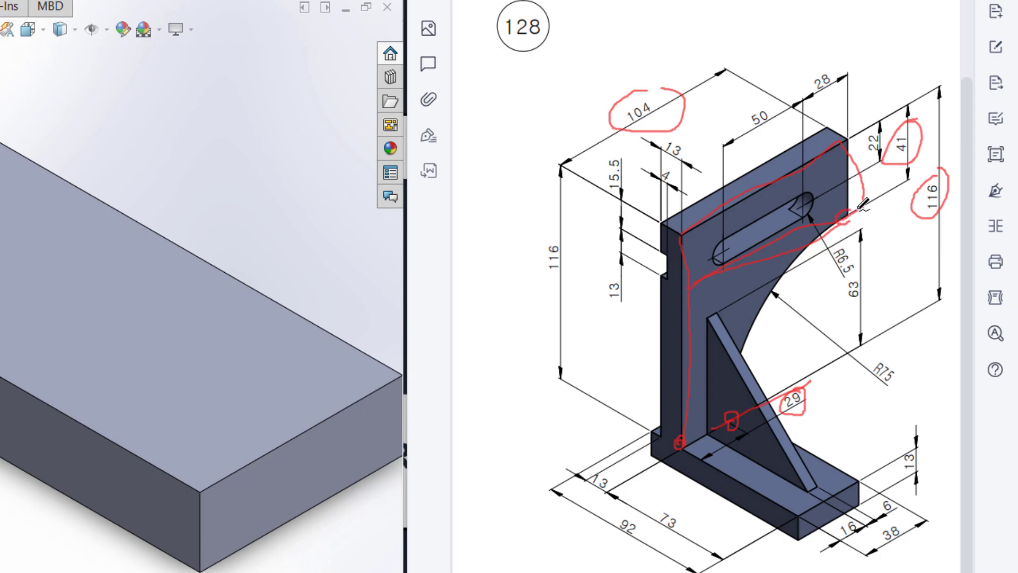
pyautogui.moveTo(735, 413)
pyautogui.mouseDown()
pyautogui.moveTo(743, 424)
pyautogui.moveTo(734, 384)
pyautogui.moveTo(769, 309)
pyautogui.moveTo(823, 234)
pyautogui.mouseUp()
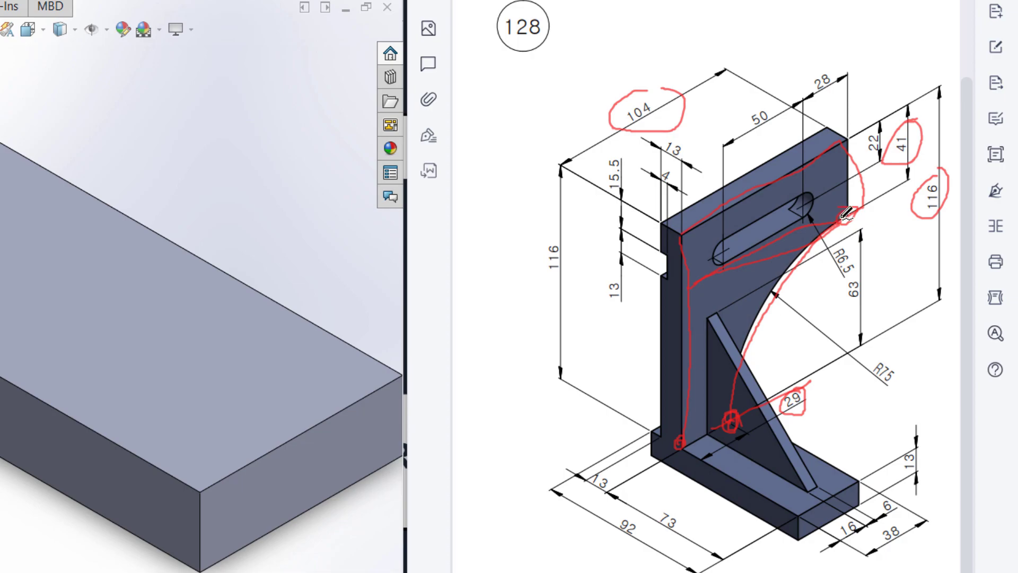
pyautogui.moveTo(890, 345)
pyautogui.mouseDown()
pyautogui.moveTo(892, 380)
pyautogui.moveTo(879, 344)
pyautogui.moveTo(882, 354)
pyautogui.mouseUp()
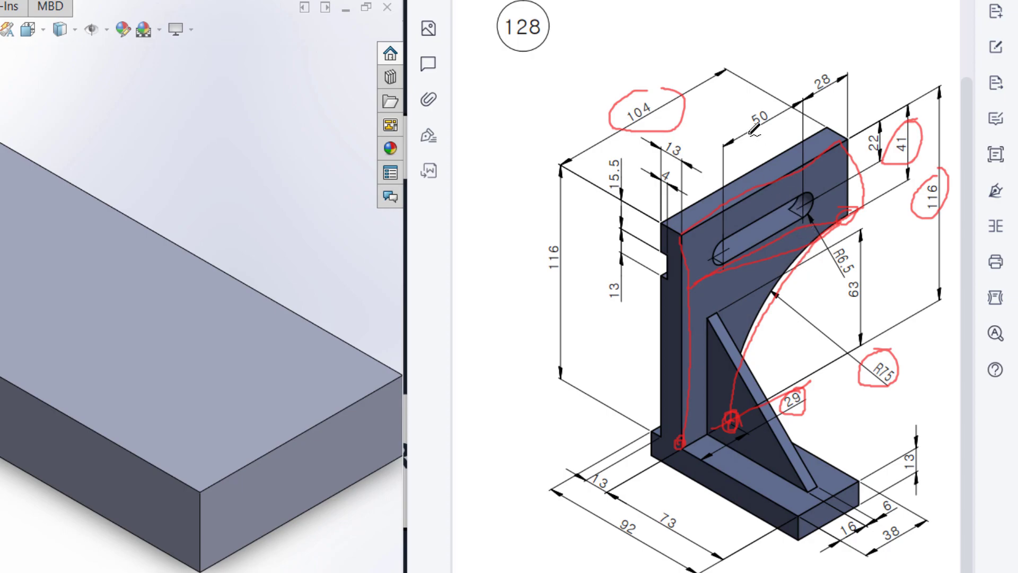
# Examine the slot in the upright plate for its center spacing, edge distances and end radius
pyautogui.moveTo(803, 194); pyautogui.dragTo(712, 254)
pyautogui.moveTo(818, 202); pyautogui.dragTo(800, 202)
pyautogui.moveTo(765, 101)
pyautogui.mouseDown()
pyautogui.moveTo(748, 137)
pyautogui.moveTo(768, 104)
pyautogui.mouseUp()
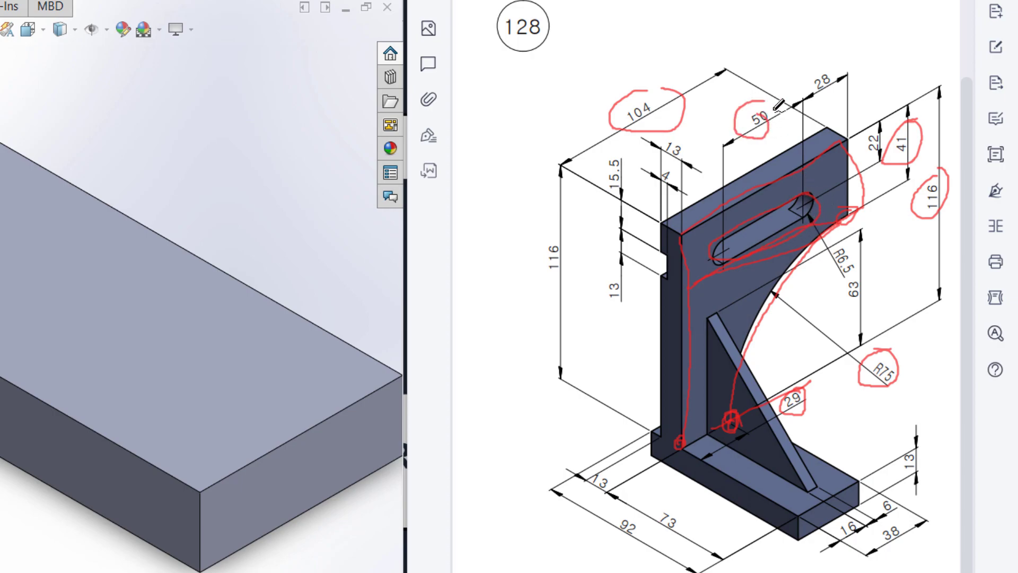
pyautogui.moveTo(842, 65)
pyautogui.mouseDown()
pyautogui.moveTo(800, 74)
pyautogui.moveTo(859, 100)
pyautogui.moveTo(871, 161)
pyautogui.moveTo(894, 115)
pyautogui.mouseUp()
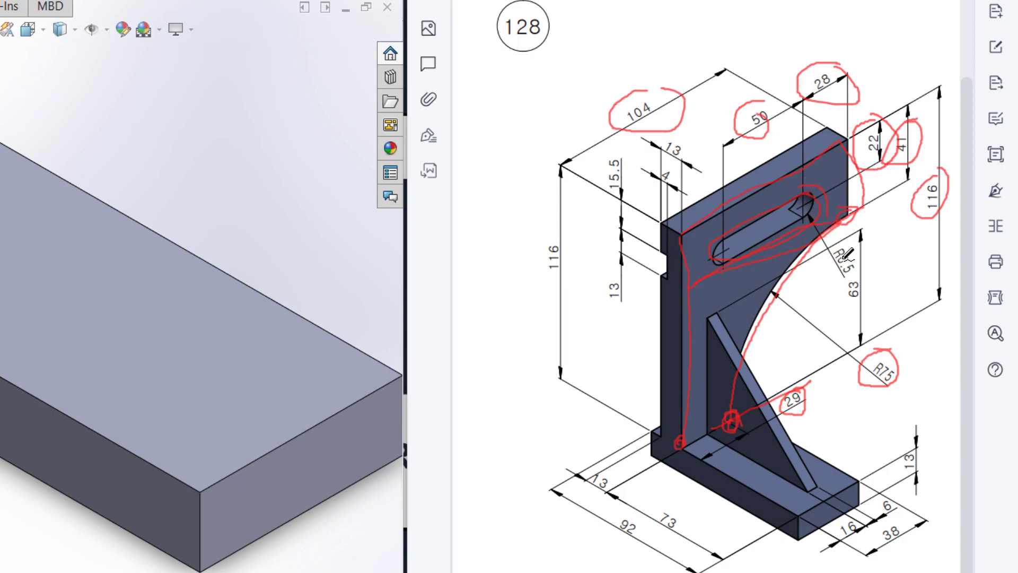
pyautogui.moveTo(843, 246)
pyautogui.mouseDown()
pyautogui.moveTo(846, 278)
pyautogui.moveTo(858, 240)
pyautogui.moveTo(837, 244)
pyautogui.mouseUp()
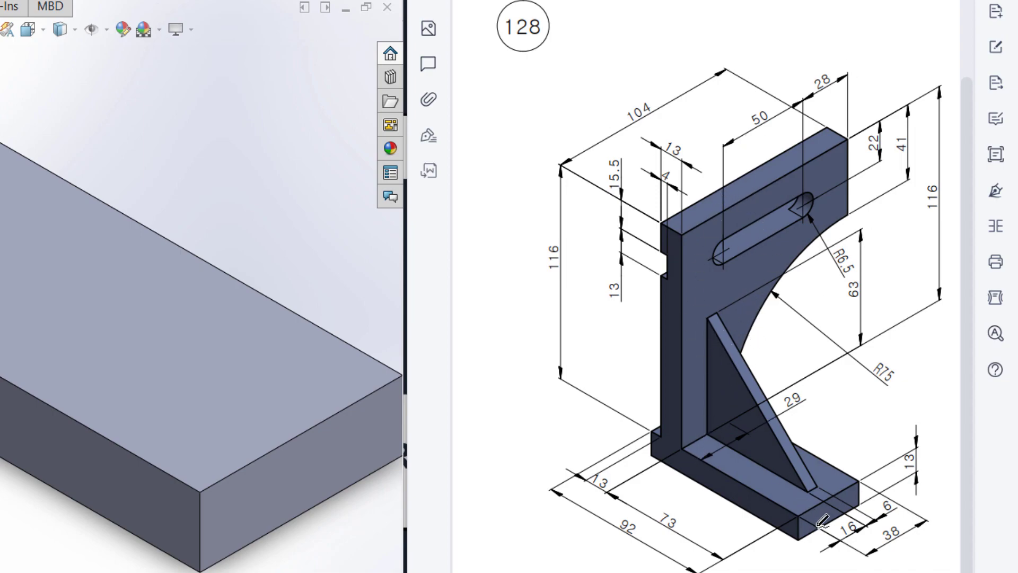
# Examine the reference drawing for the upright plate's distance from the base's end face
pyautogui.moveTo(671, 483)
pyautogui.mouseDown()
pyautogui.moveTo(648, 291)
pyautogui.moveTo(871, 104)
pyautogui.moveTo(917, 377)
pyautogui.moveTo(698, 527)
pyautogui.mouseUp()
pyautogui.moveTo(800, 518); pyautogui.dragTo(831, 502)
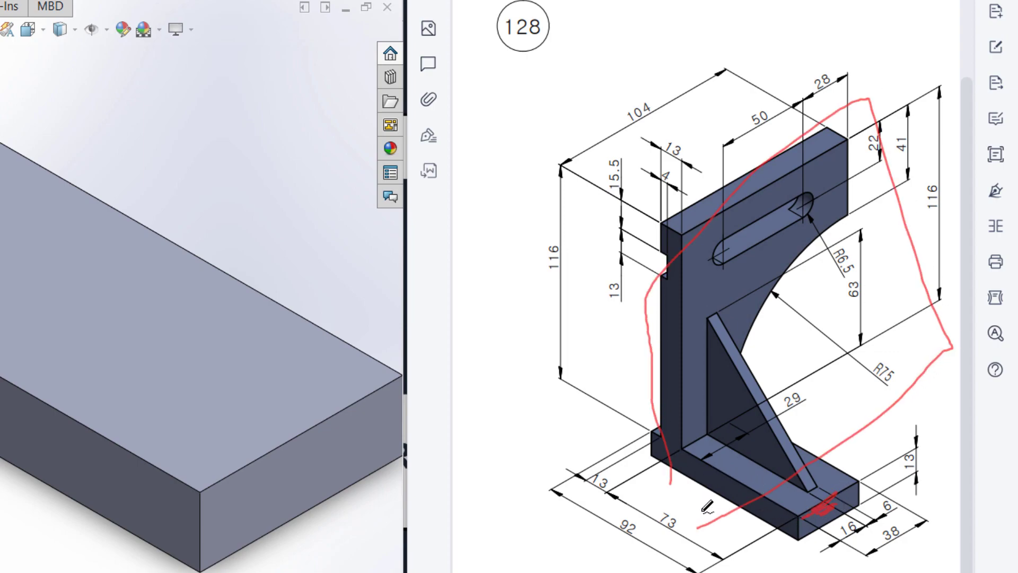
pyautogui.moveTo(662, 499)
pyautogui.mouseDown()
pyautogui.moveTo(687, 526)
pyautogui.moveTo(672, 501)
pyautogui.mouseUp()
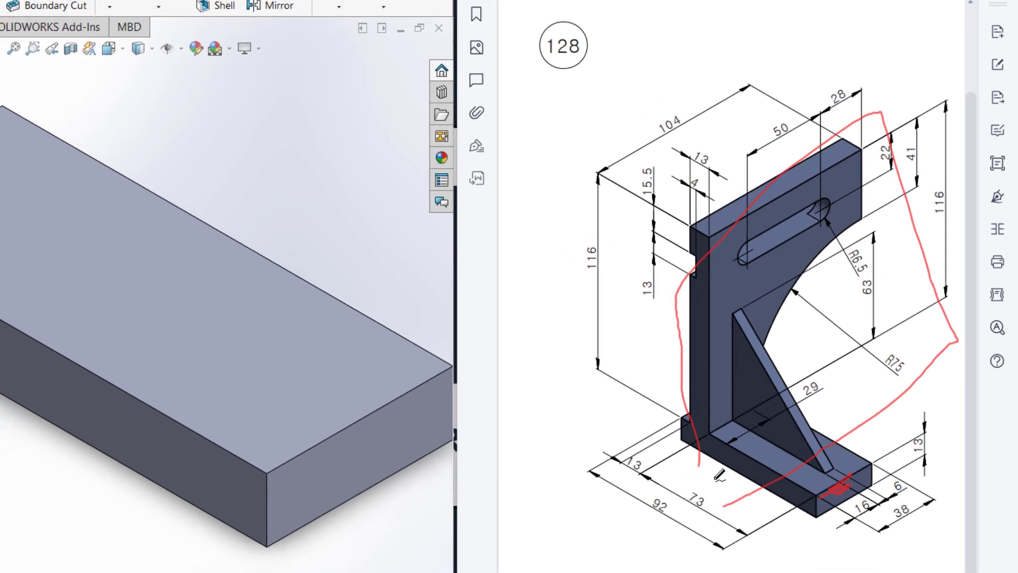
pyautogui.press('Escape')
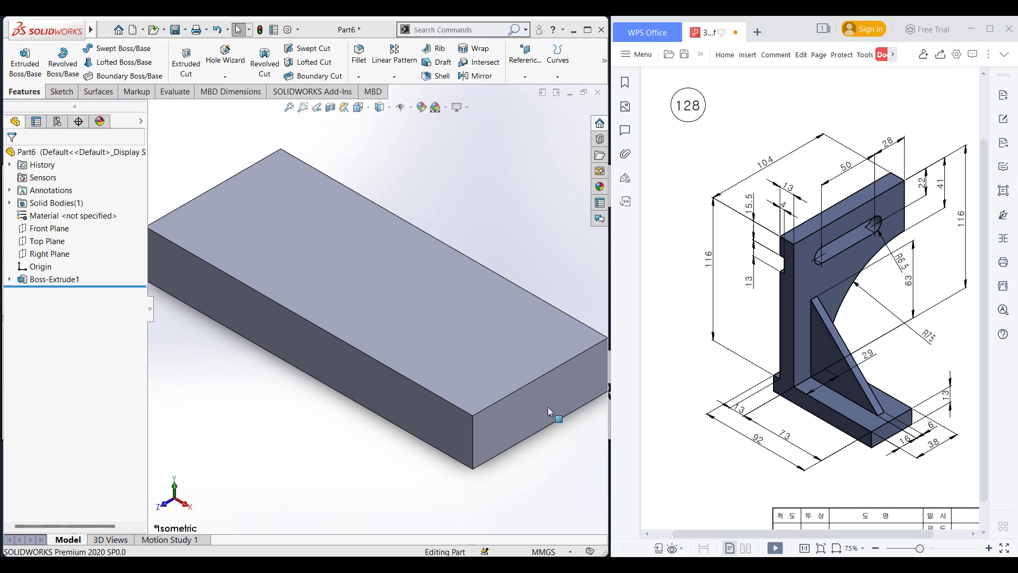
# Create a reference plane offset 73 mm from the base's end face, flipped inward over the base
pyautogui.doubleClick(551, 402)
pyautogui.click(517, 76)
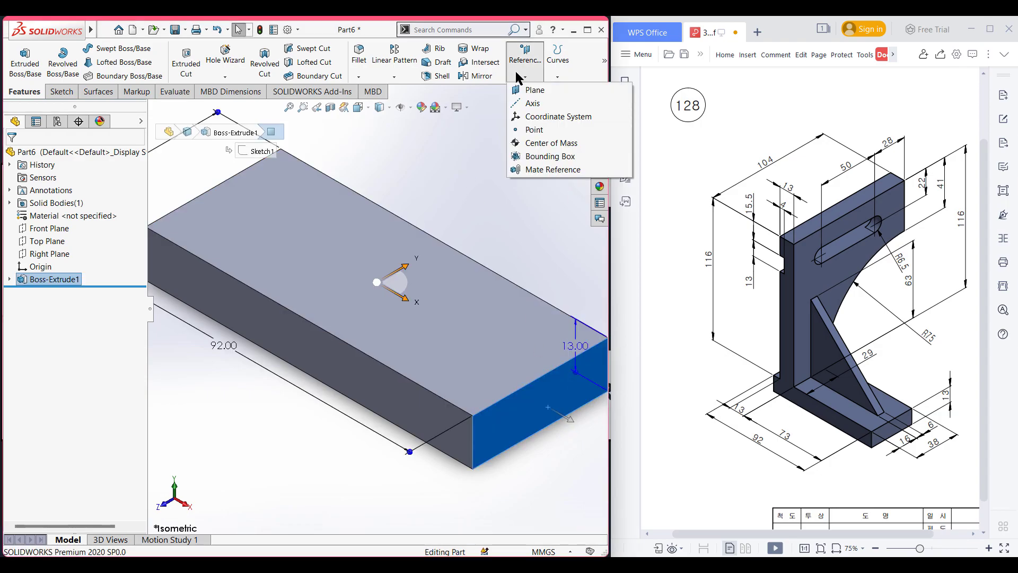
pyautogui.click(531, 89)
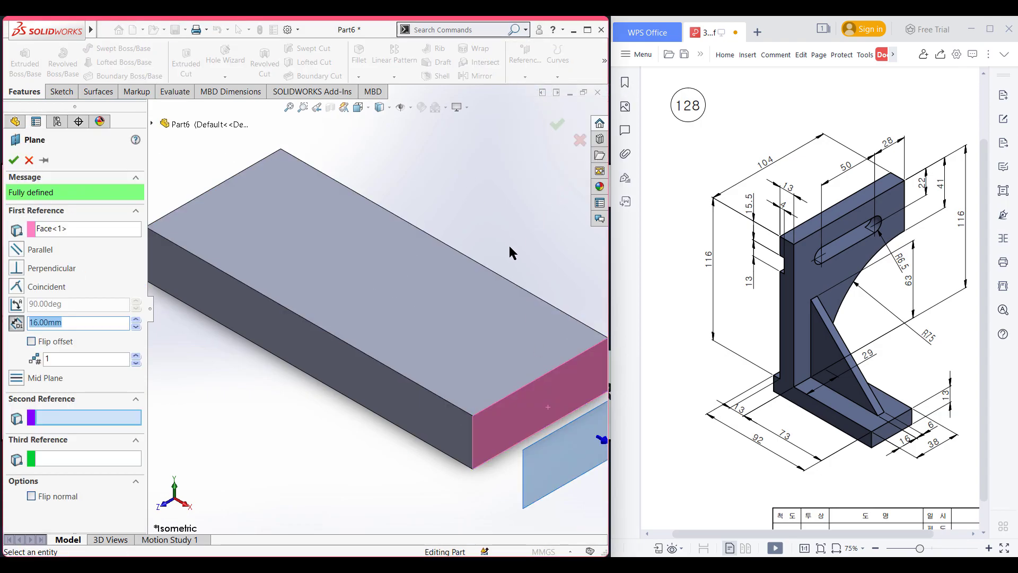
pyautogui.scroll(2, 510, 260)
pyautogui.write('73')
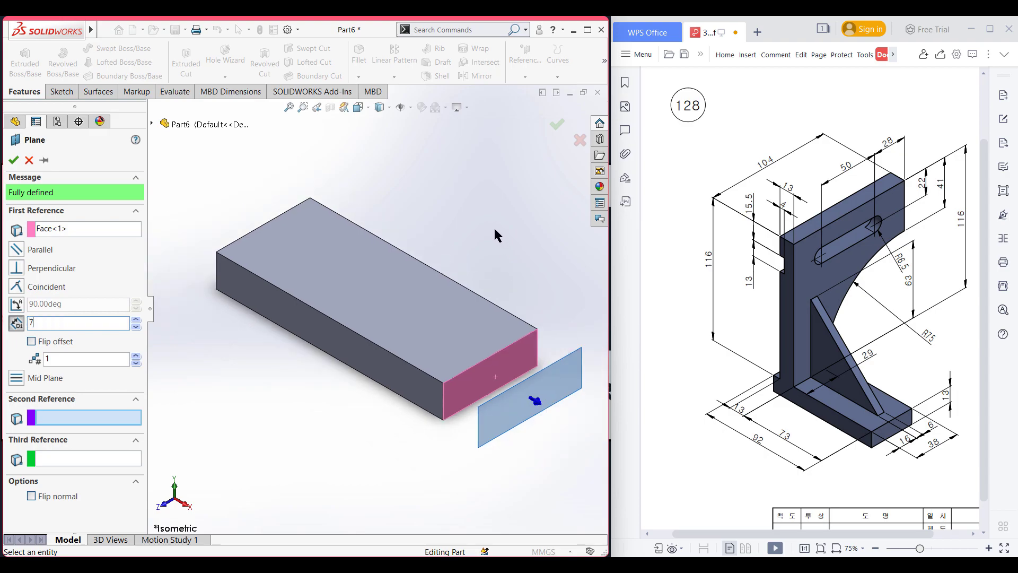
pyautogui.press('Return')
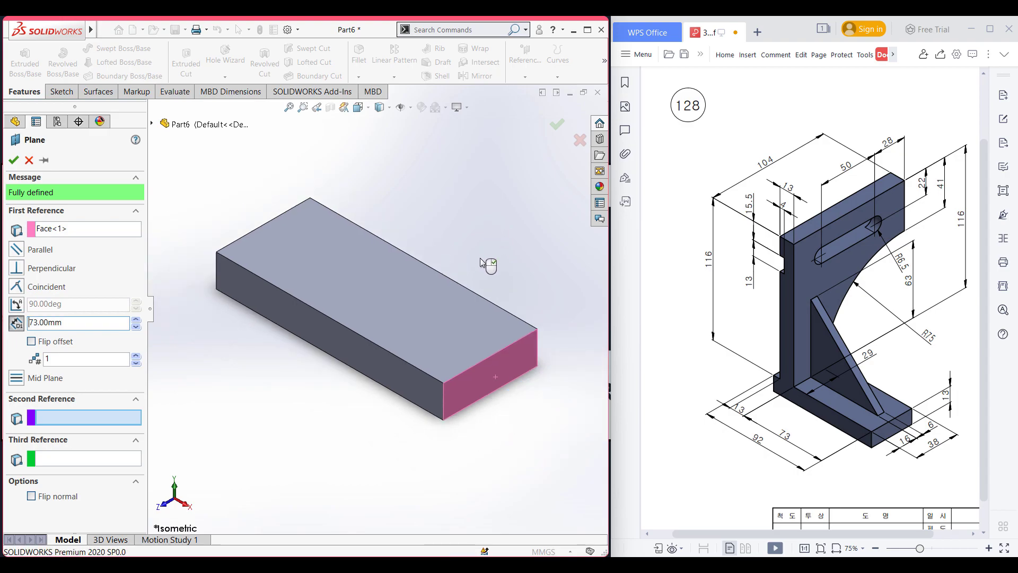
pyautogui.scroll(2, 374, 324)
pyautogui.click(32, 341)
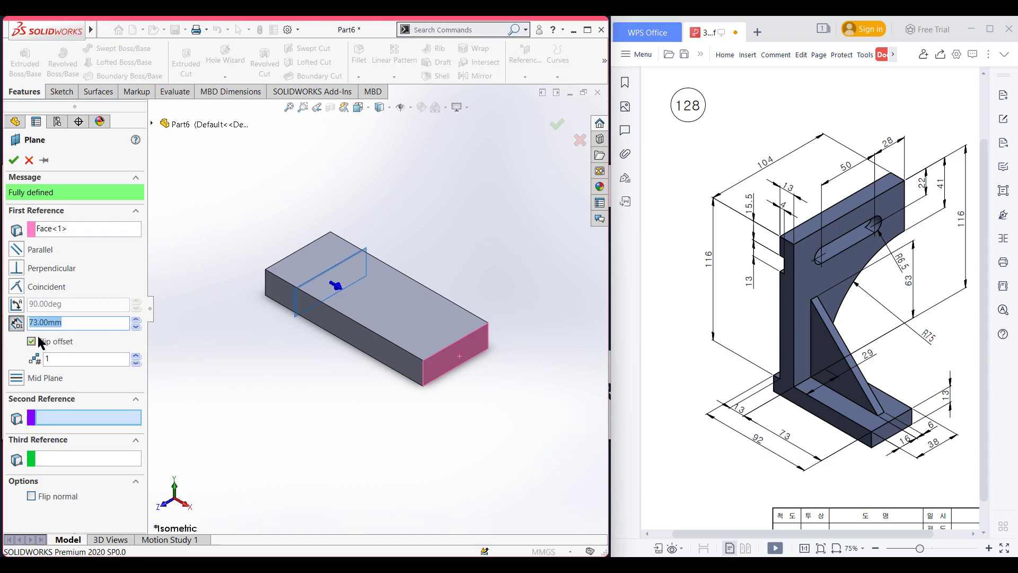
pyautogui.click(14, 160)
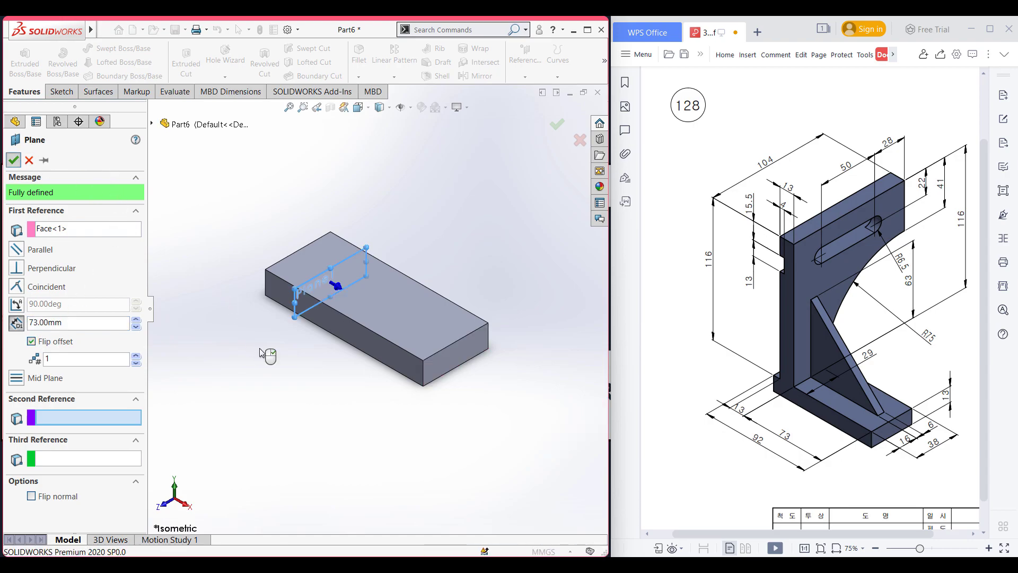
# On the offset plane, sketch a corner rectangle 104 mm wide and 41 mm high above the base, aligned with the base's side edge
pyautogui.rightClick(37, 293)
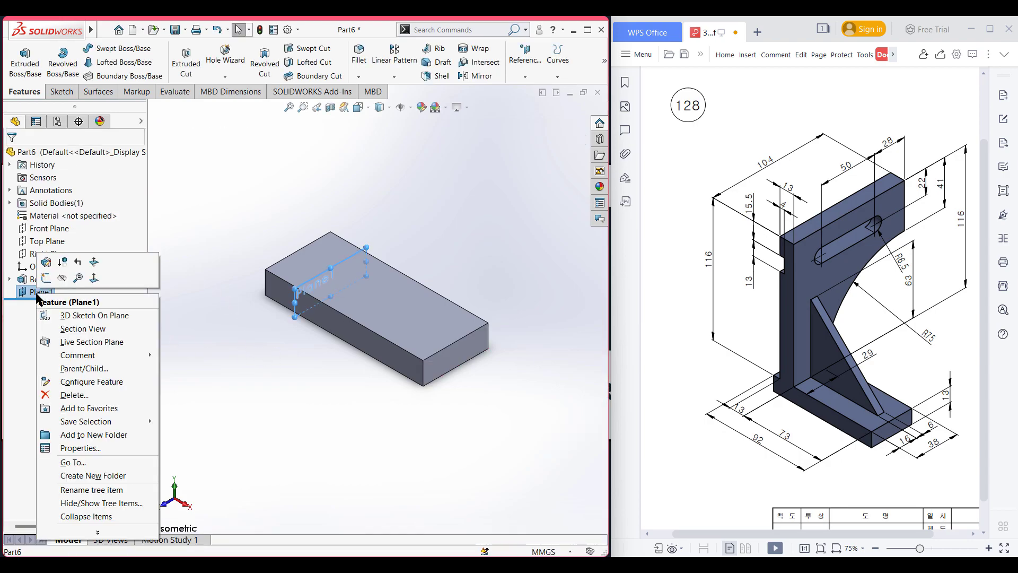
pyautogui.click(56, 282)
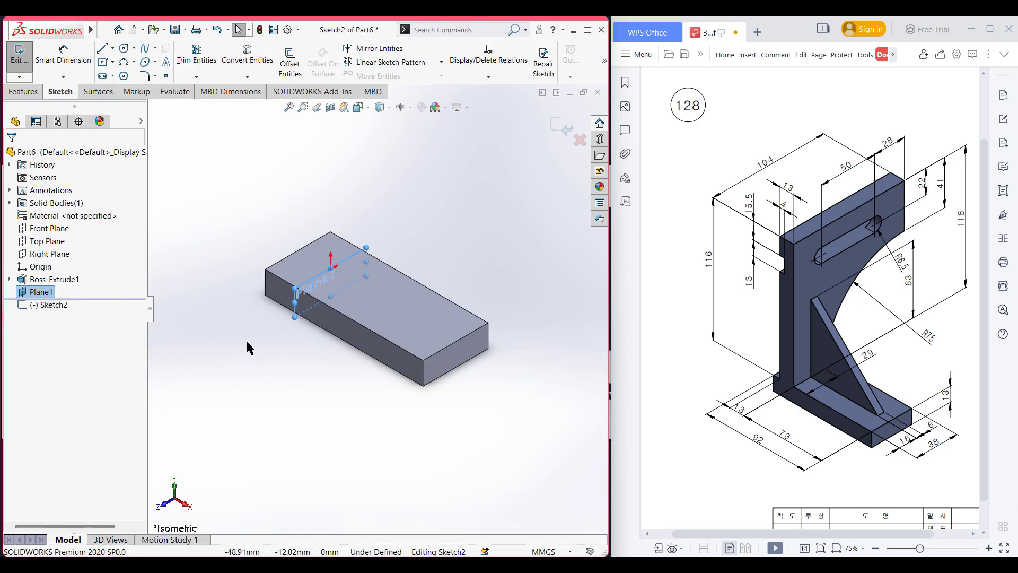
pyautogui.hotkey('ctrl', '8')
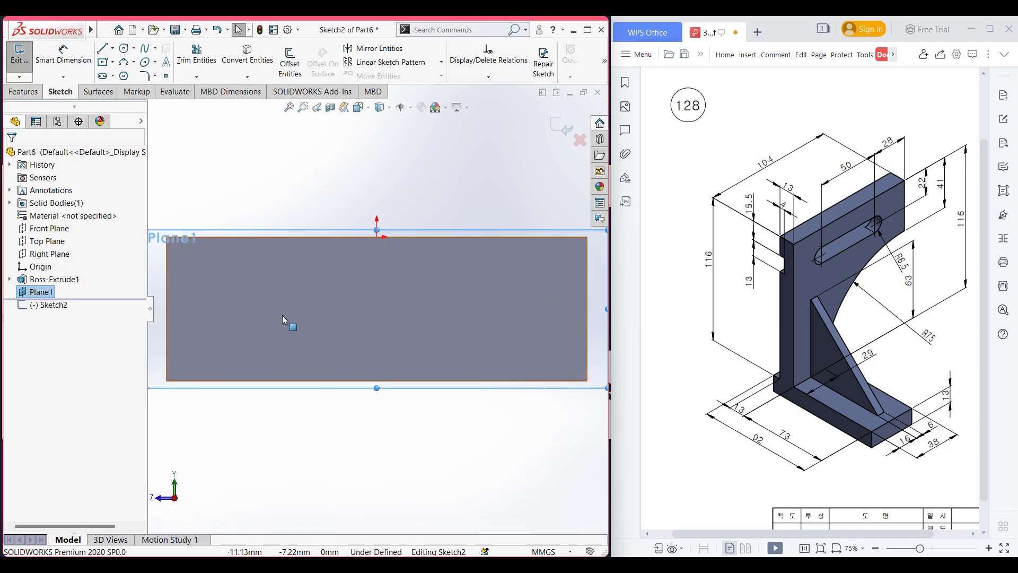
pyautogui.click(112, 62)
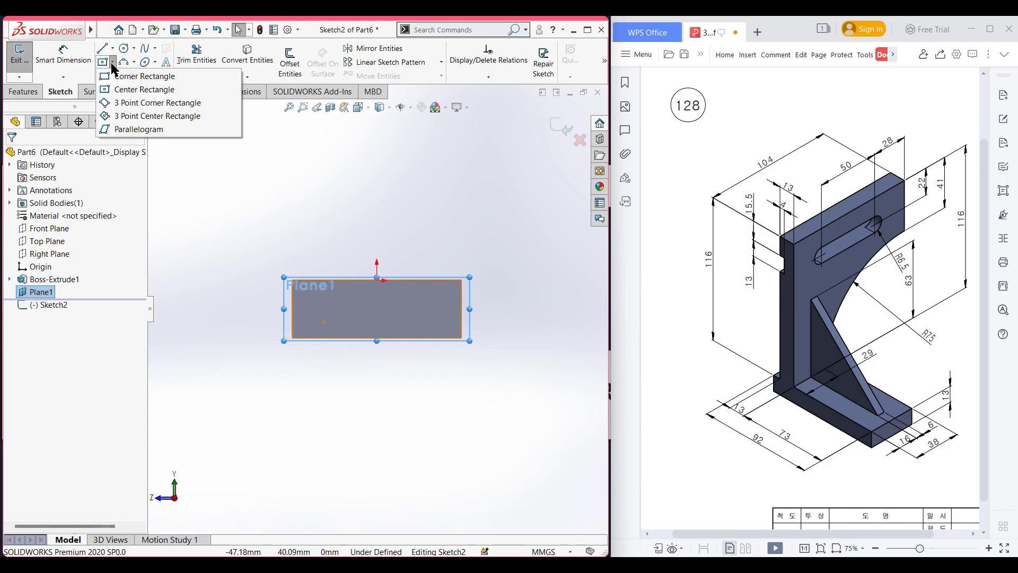
pyautogui.click(116, 78)
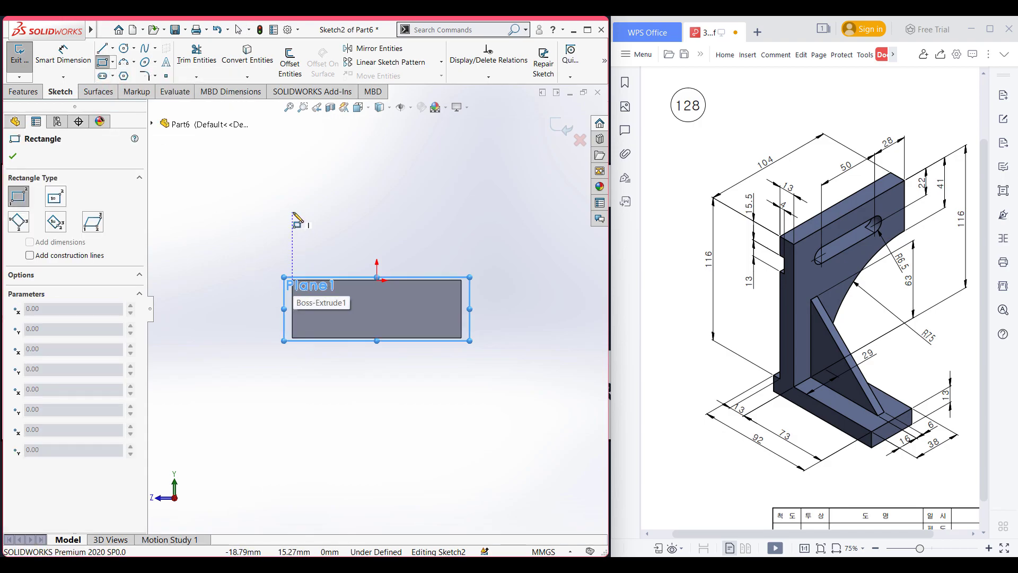
pyautogui.click(292, 202)
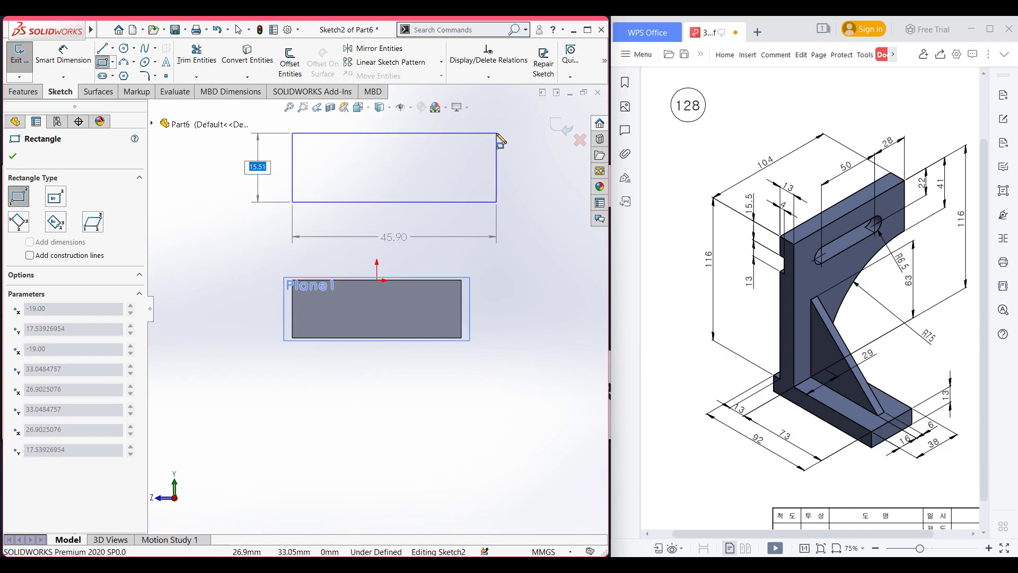
pyautogui.write('41')
pyautogui.press('Tab')
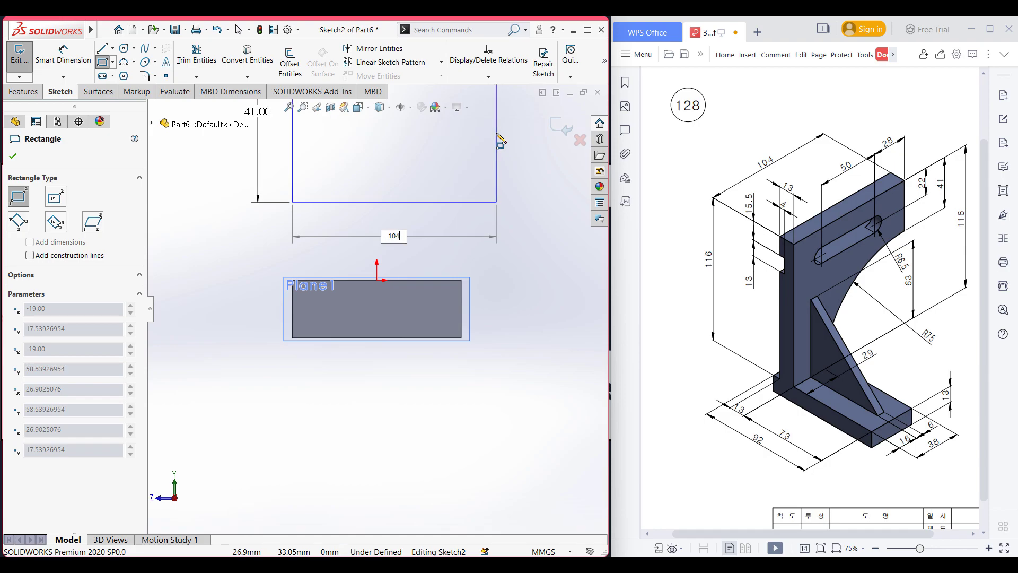
pyautogui.press('Return')
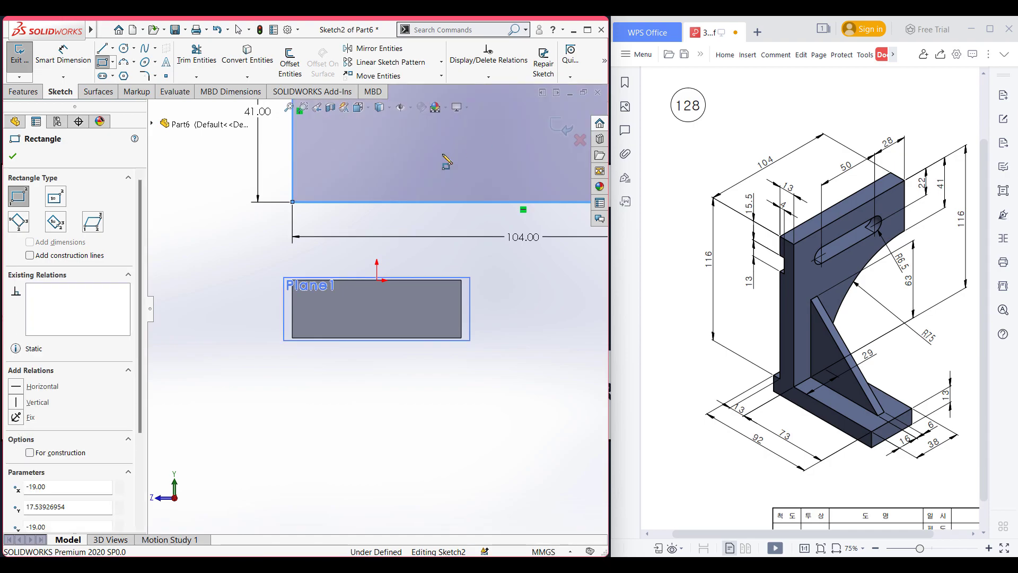
# Dimension the distance between the rectangle's lower edge and the base's top edge as 116-41 mm
pyautogui.scroll(4, 452, 264)
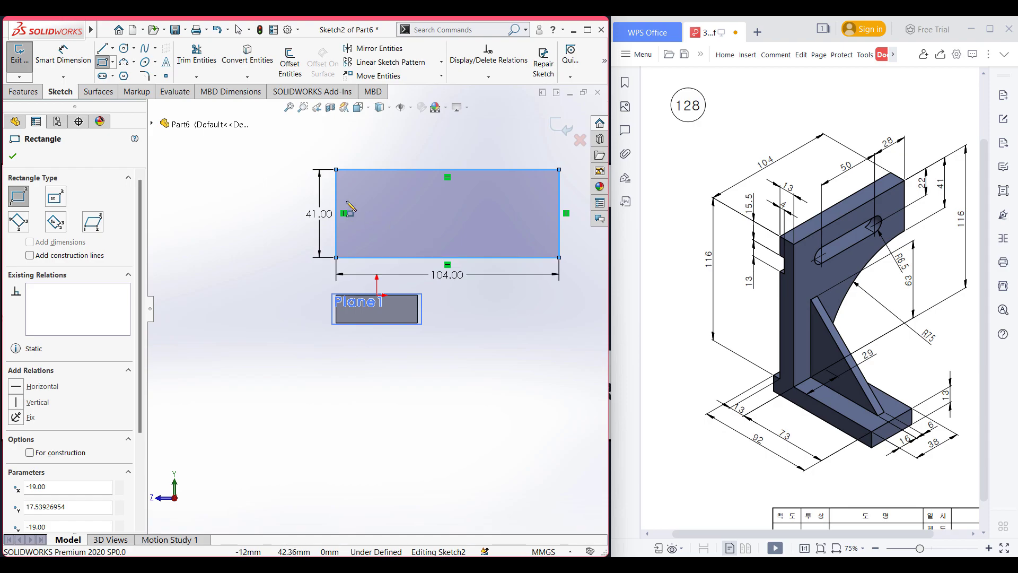
pyautogui.click(64, 56)
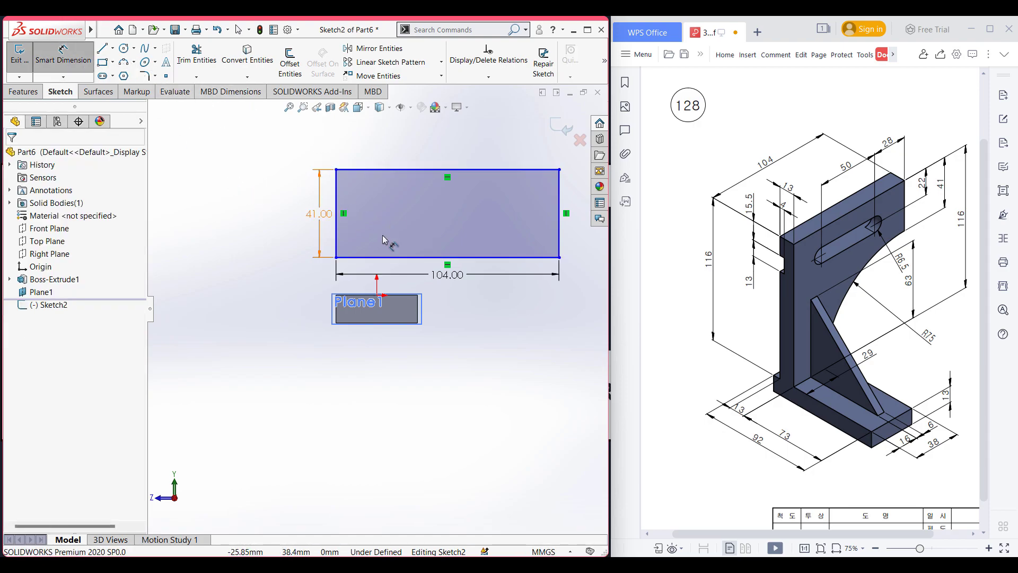
pyautogui.click(389, 257)
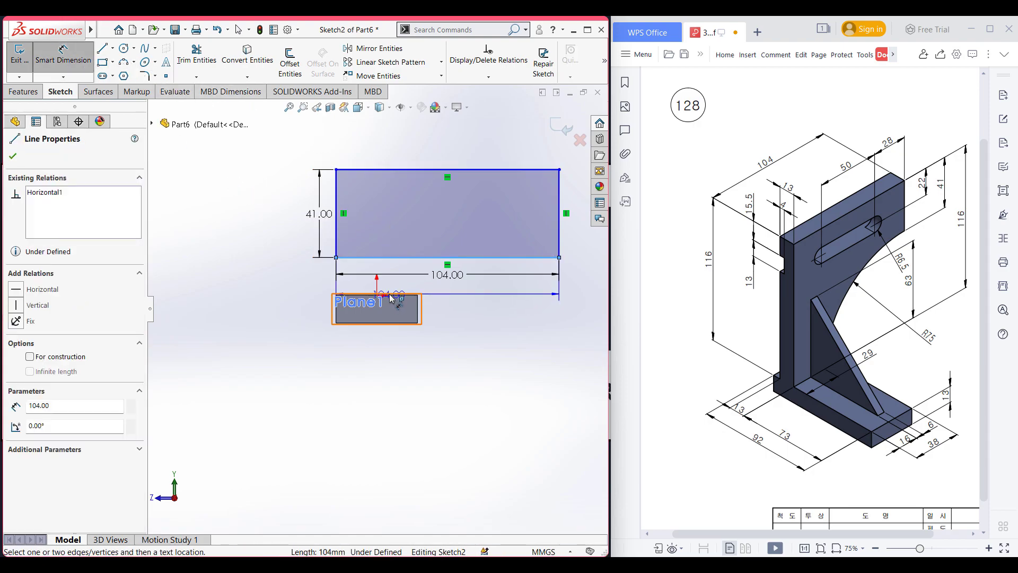
pyautogui.scroll(-6, 398, 295)
pyautogui.click(397, 294)
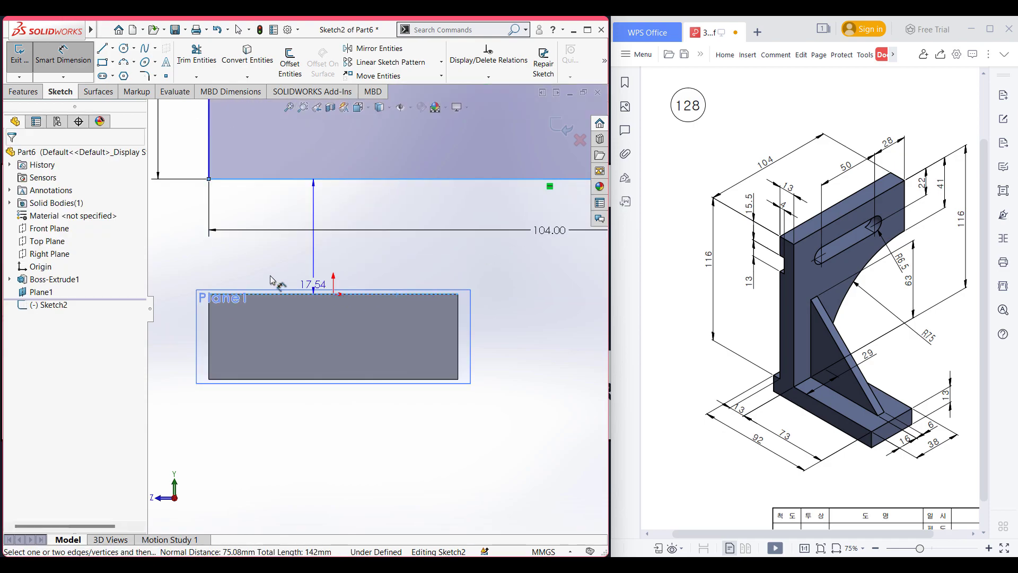
pyautogui.click(187, 259)
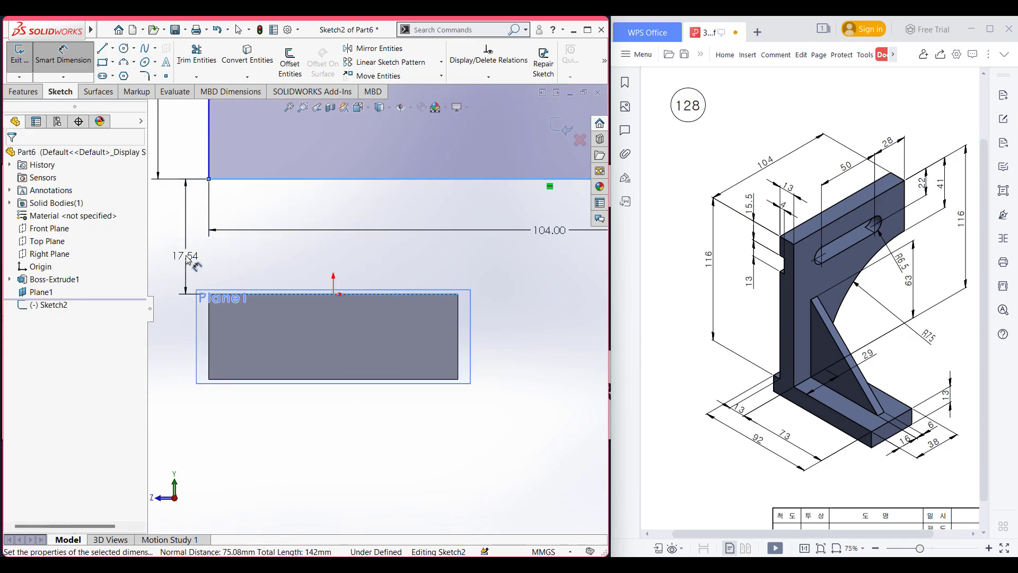
pyautogui.write('116-')
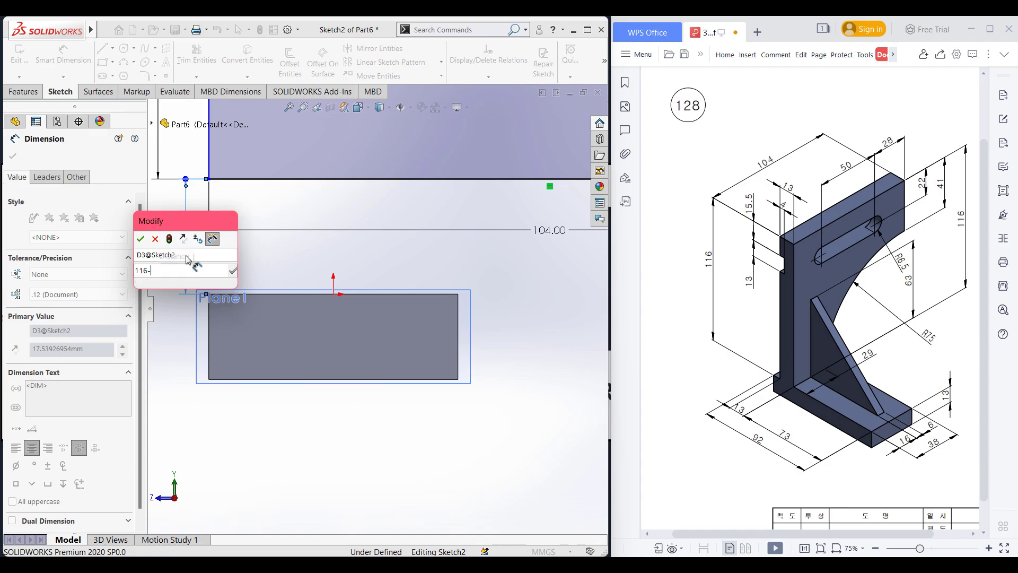
pyautogui.write('41')
pyautogui.press('Return')
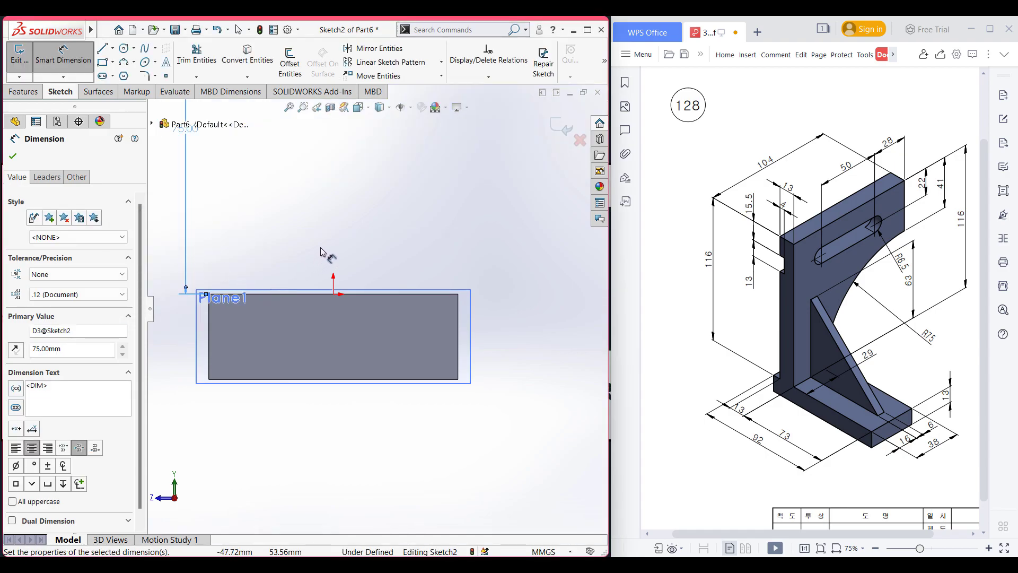
# Draw a vertical line from the rectangle's lower corner down to the base's upper corner directly below it
pyautogui.scroll(-10, 329, 250)
pyautogui.scroll(-6, 371, 249)
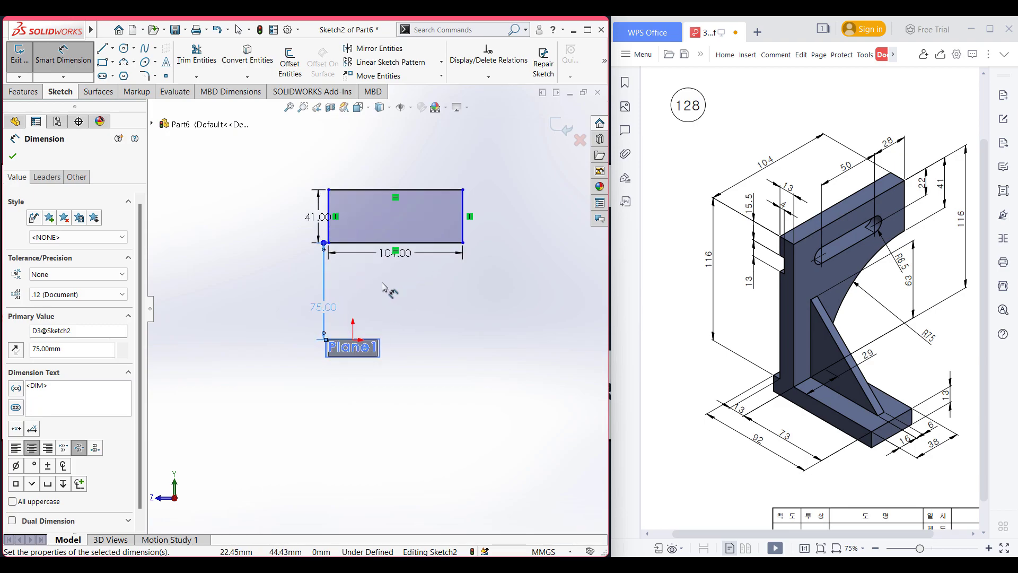
pyautogui.click(102, 48)
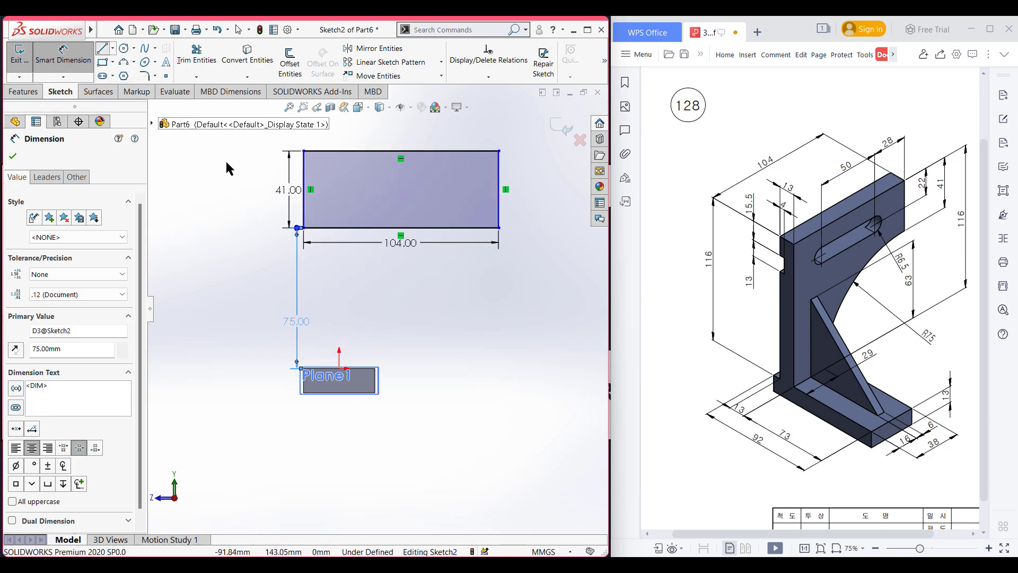
pyautogui.scroll(-1, 281, 204)
pyautogui.click(308, 233)
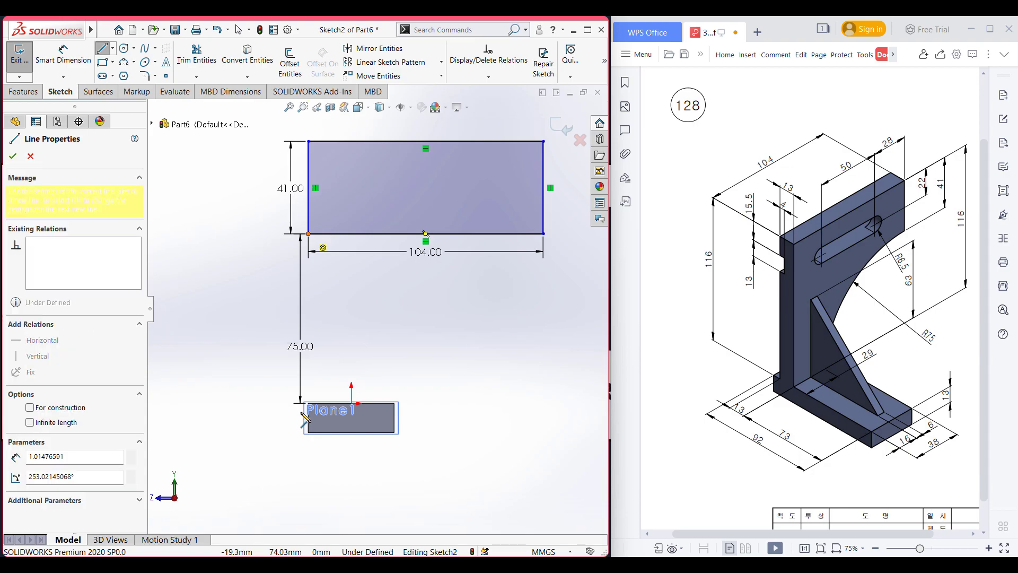
pyautogui.click(308, 403)
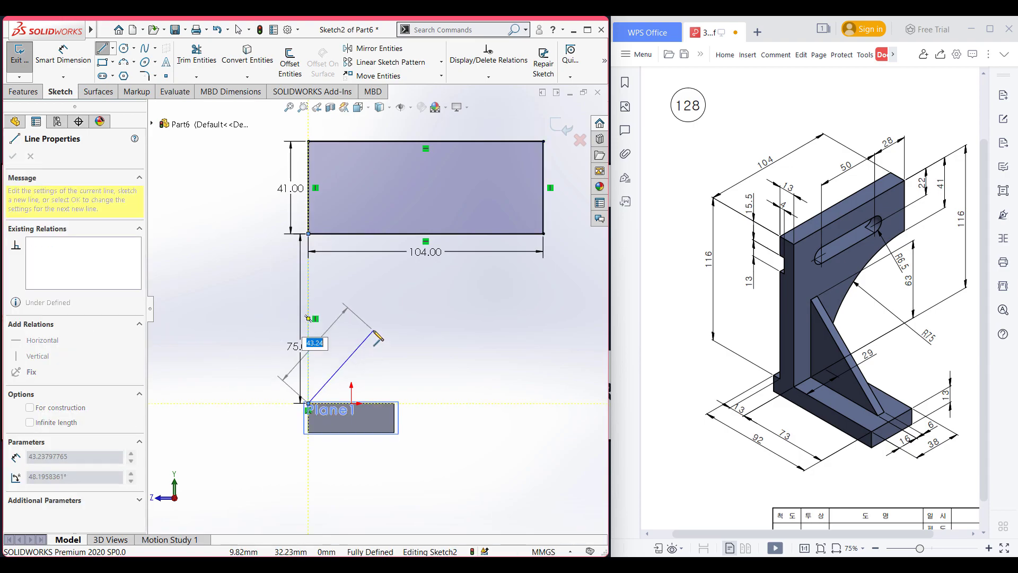
pyautogui.press('Escape')
# Place a sketch point on the base's top edge, about 28 mm from the vertical line's lower end
pyautogui.scroll(-2, 371, 372)
pyautogui.scroll(1, 374, 366)
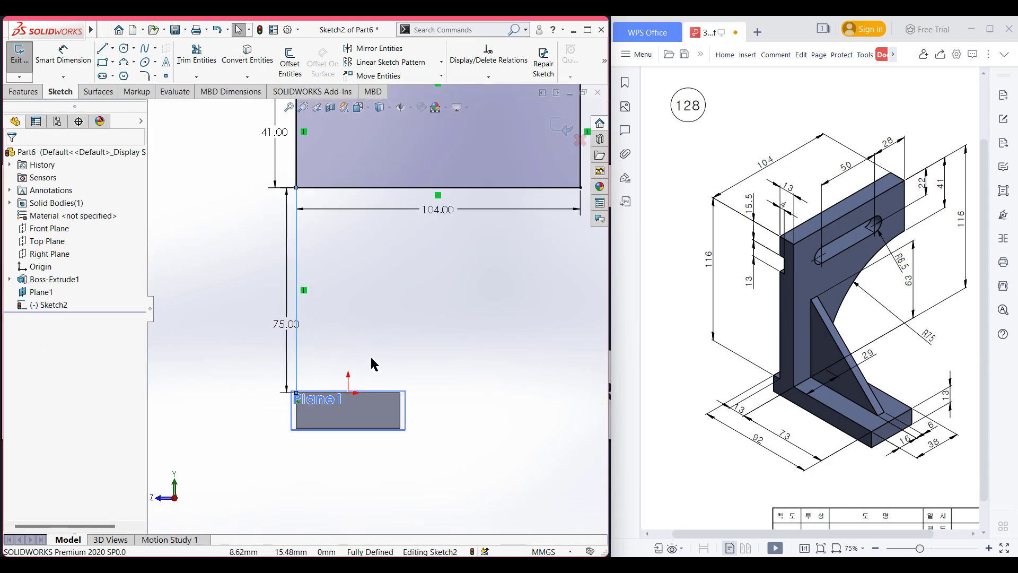
pyautogui.click(166, 76)
pyautogui.scroll(-2, 375, 395)
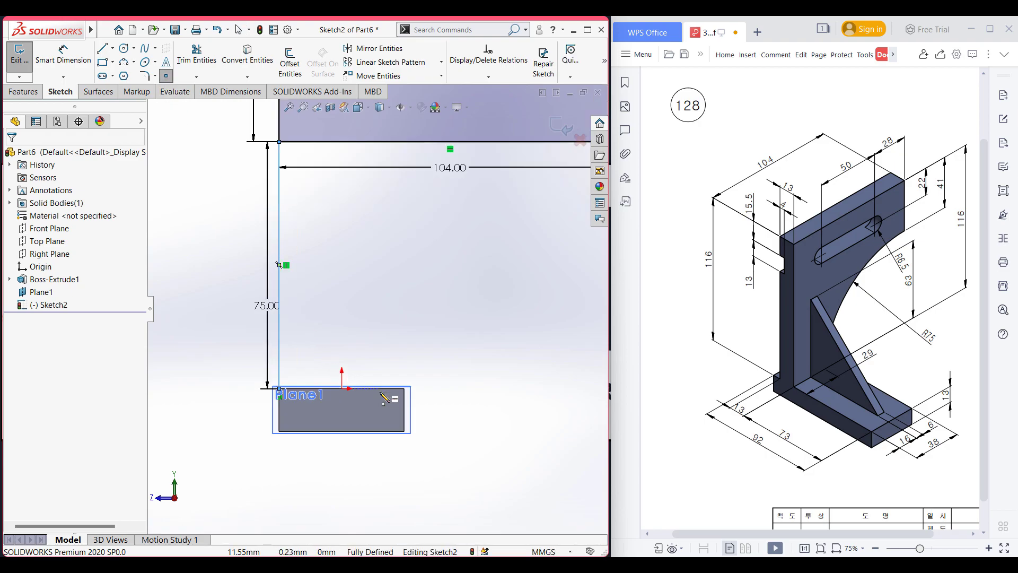
pyautogui.scroll(-1, 374, 393)
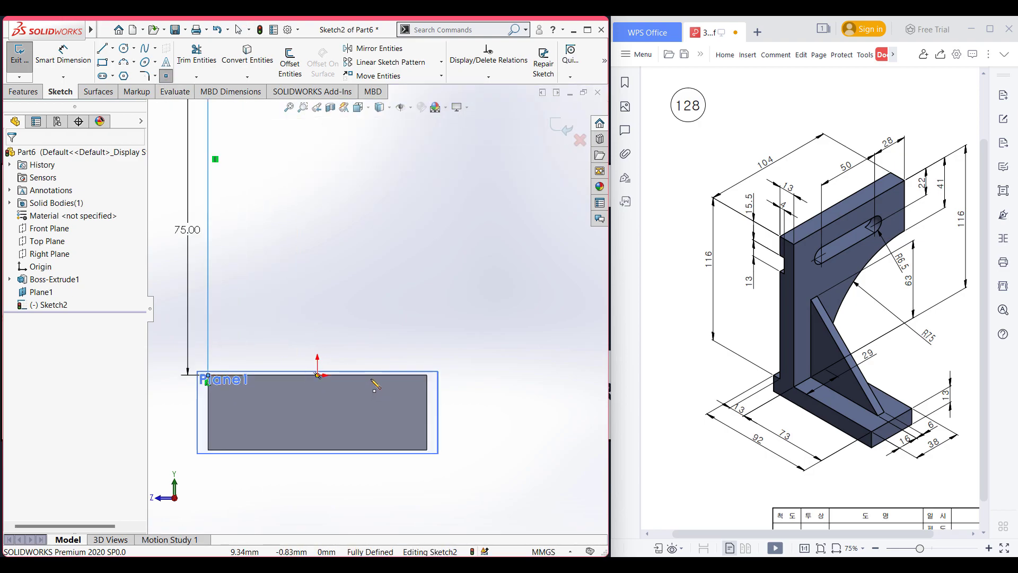
pyautogui.click(378, 379)
# Dimension the distance from the vertical line's lower end to the sketch point as 29 mm
pyautogui.scroll(1, 384, 300)
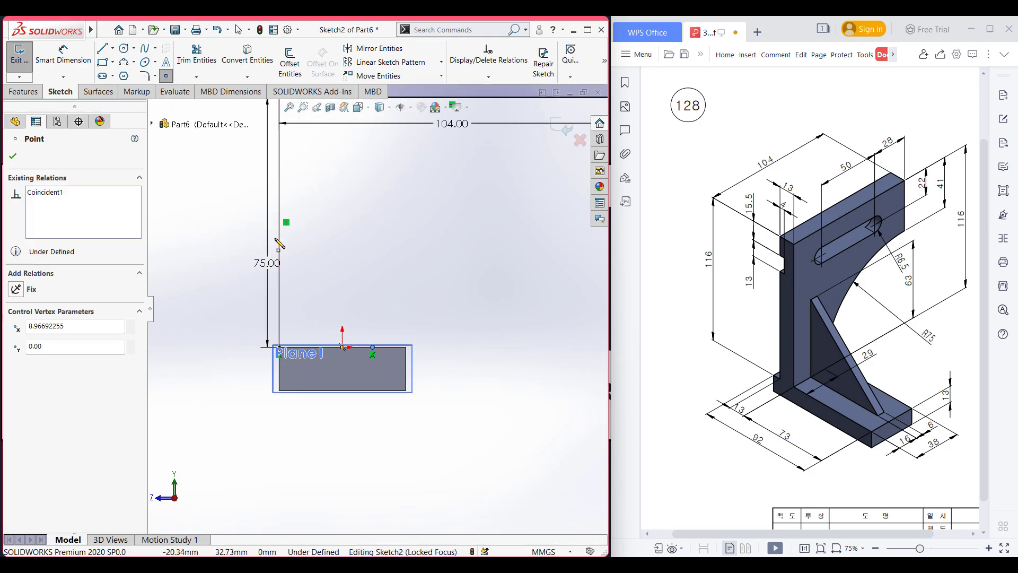
pyautogui.click(71, 59)
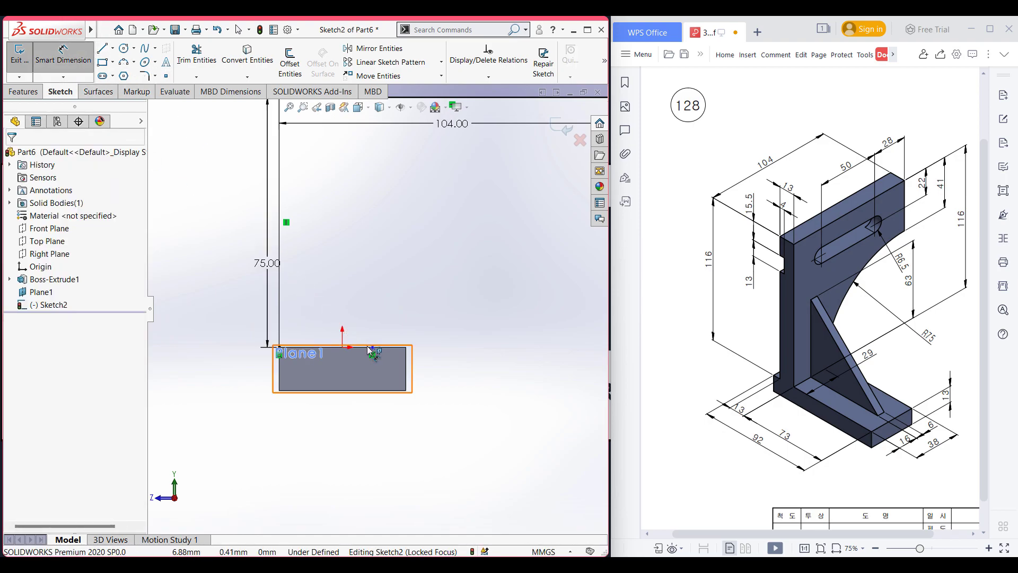
pyautogui.click(281, 349)
pyautogui.click(372, 354)
pyautogui.click(331, 422)
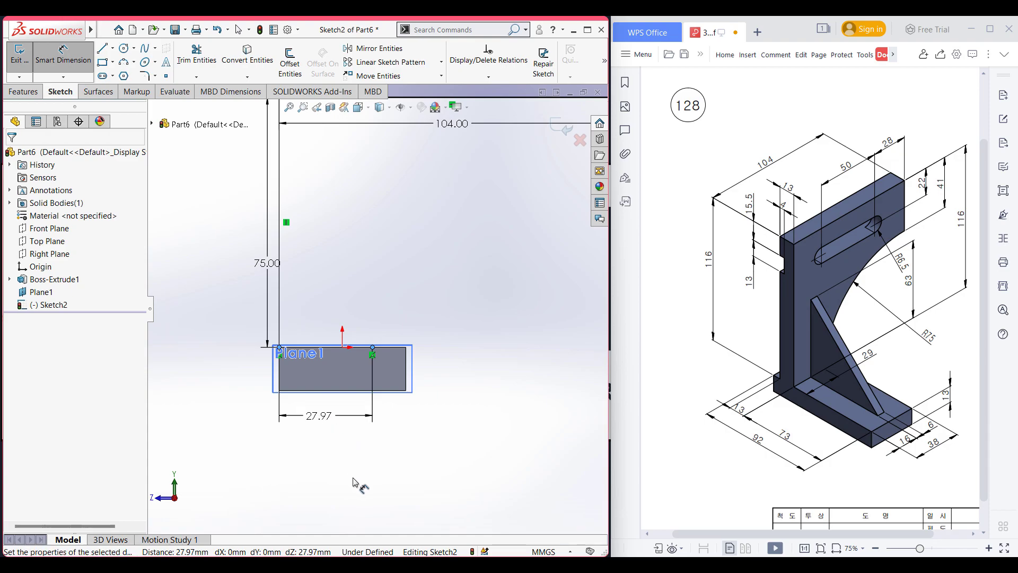
pyautogui.write('29')
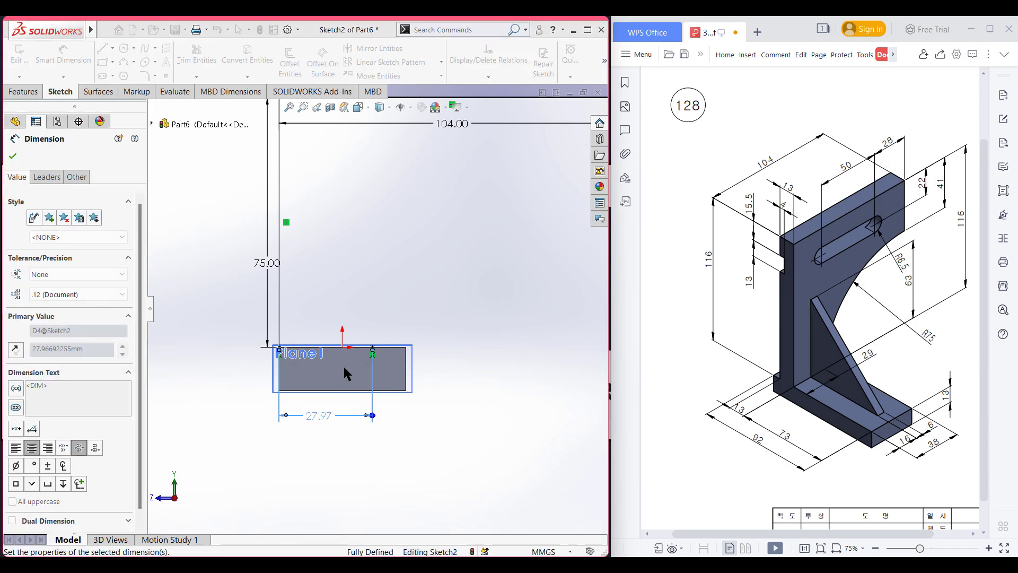
pyautogui.write('29')
pyautogui.press('Return')
# Draw a concave three-point arc of radius 75 mm from the rectangle's far lower corner to the sketch point on the base
pyautogui.scroll(1, 468, 220)
pyautogui.scroll(1, 468, 214)
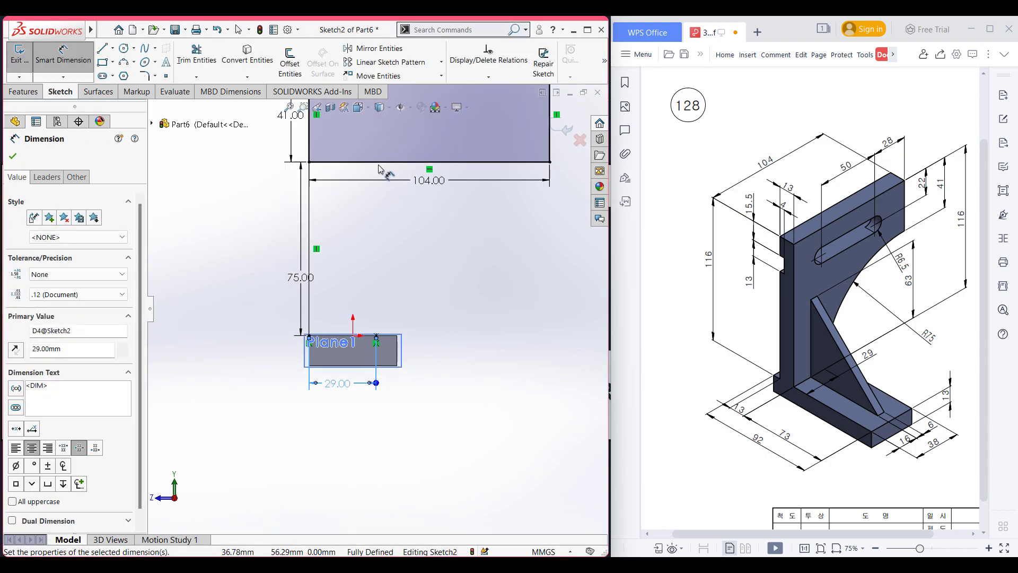
pyautogui.click(126, 66)
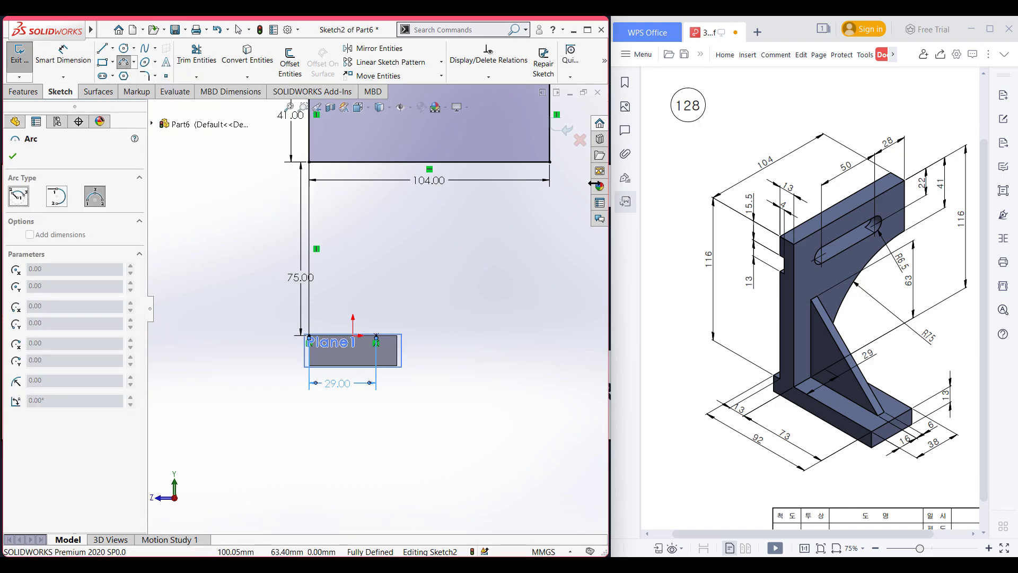
pyautogui.click(550, 162)
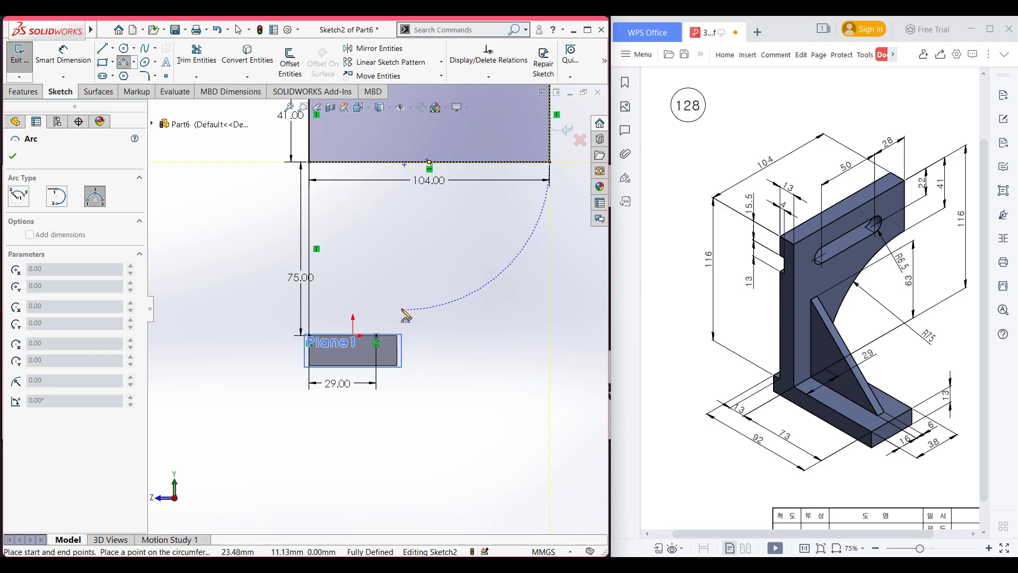
pyautogui.scroll(-3, 405, 309)
pyautogui.click(353, 355)
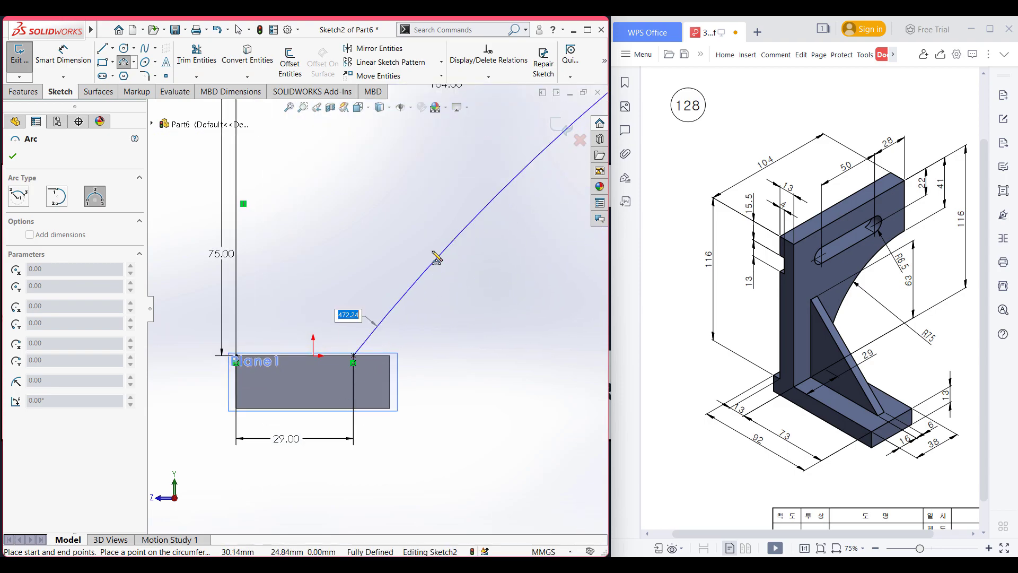
pyautogui.scroll(2, 420, 240)
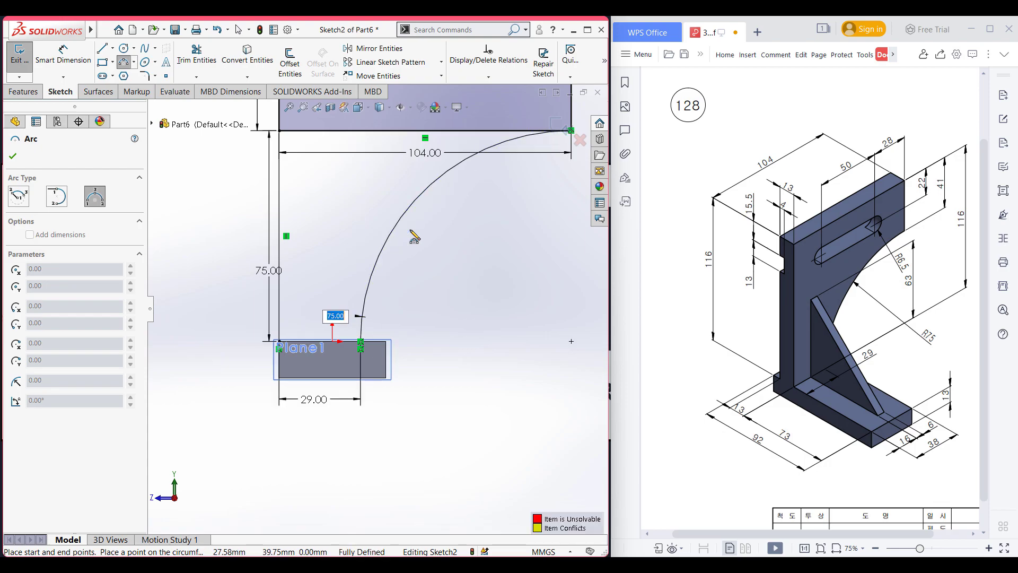
pyautogui.press('Return')
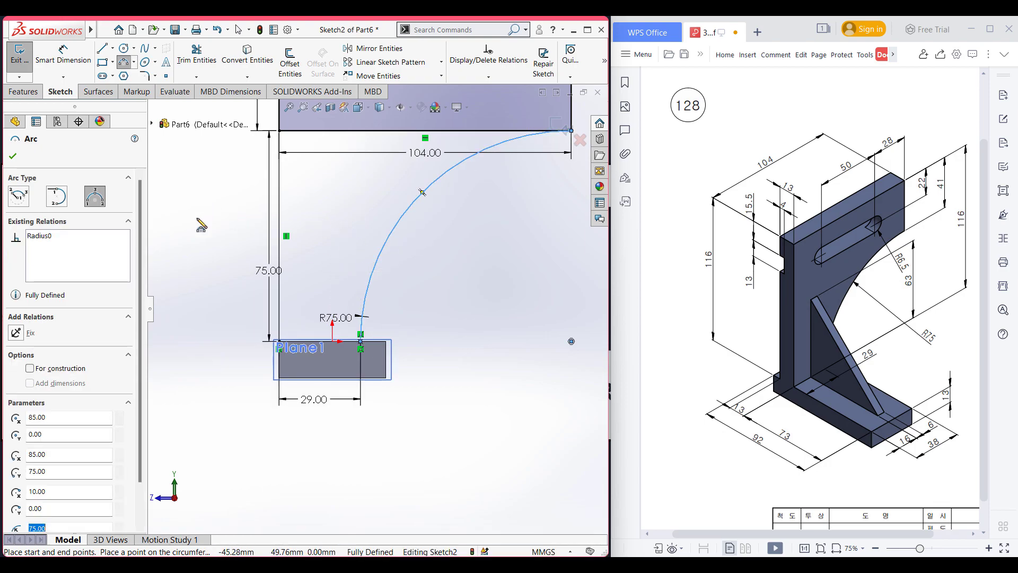
# Draw a horizontal line along the base's top edge from the vertical line's lower end to the arc's lower end
pyautogui.click(106, 53)
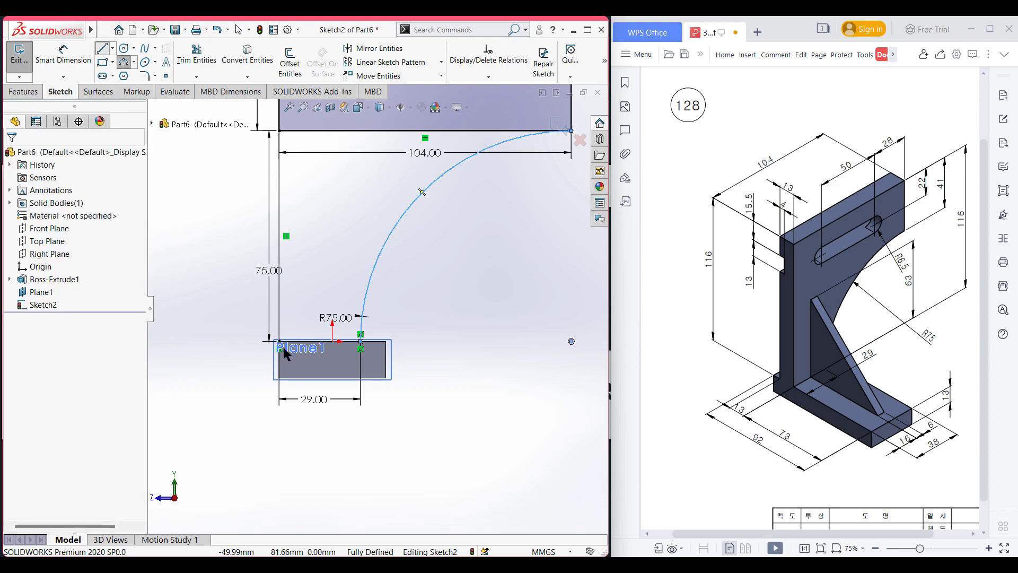
pyautogui.scroll(-2, 284, 348)
pyautogui.moveTo(288, 333); pyautogui.dragTo(405, 333)
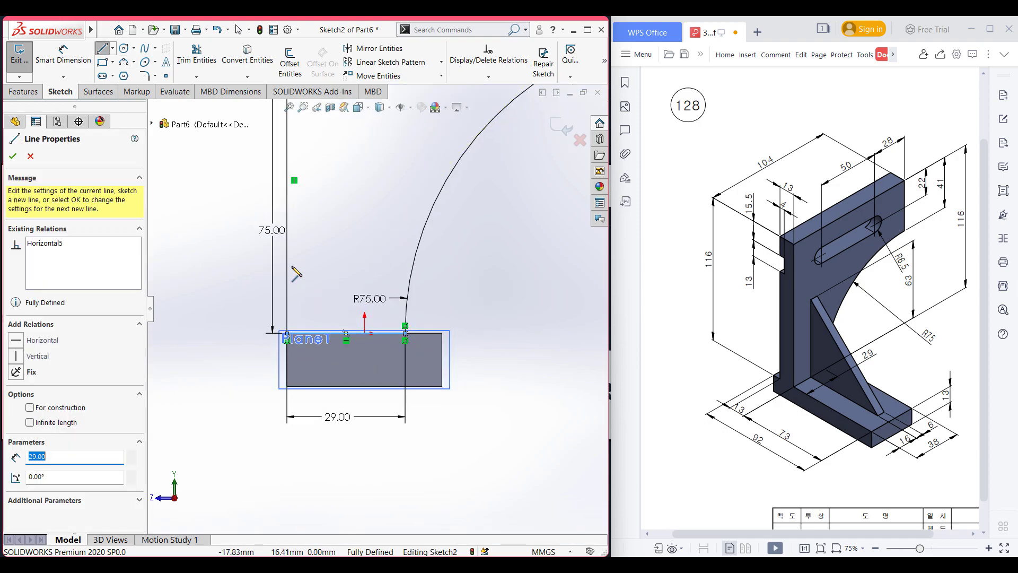
pyautogui.scroll(3, 376, 307)
pyautogui.moveTo(266, 204); pyautogui.dragTo(234, 257, button='right')
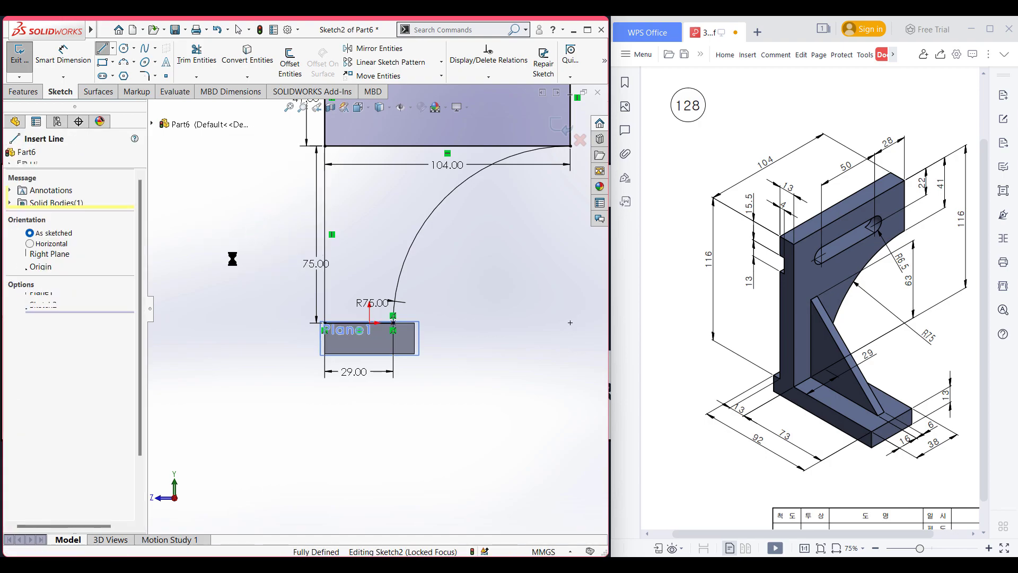
# Trim away the line separating the upper rectangle from the arc-sided lower part of the plate profile
pyautogui.scroll(2, 396, 161)
pyautogui.moveTo(385, 207); pyautogui.dragTo(386, 192)
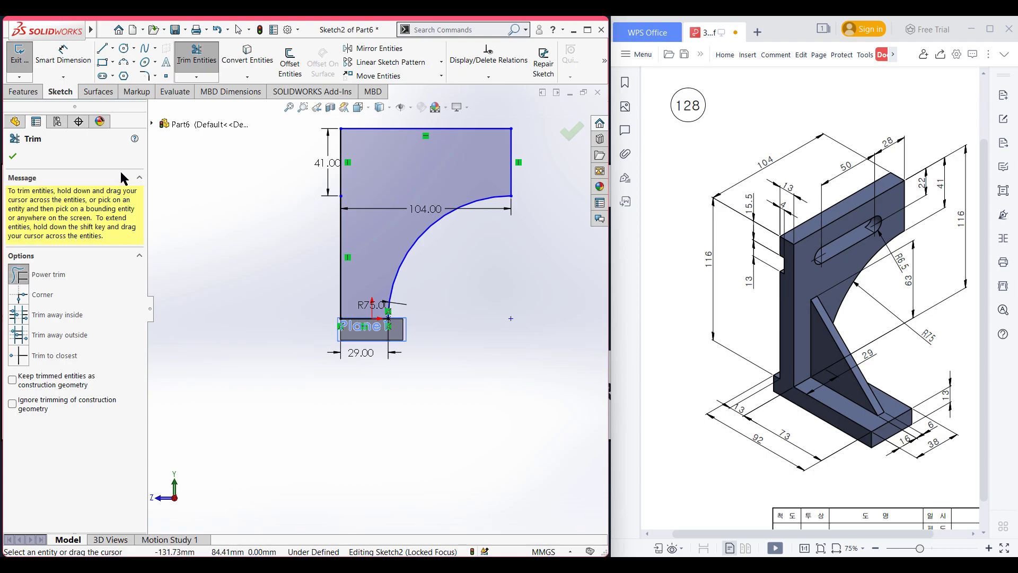
pyautogui.click(13, 157)
pyautogui.press('Escape')
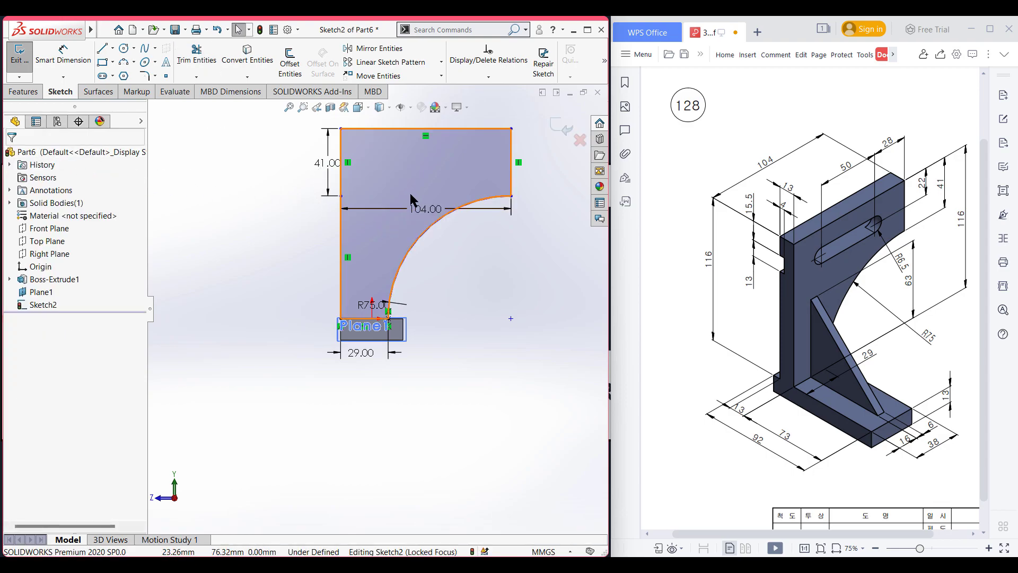
# Sketch a horizontal straight slot in the plate's upper part, 50 mm between centres and 6.5*2 mm wide
pyautogui.press('f')
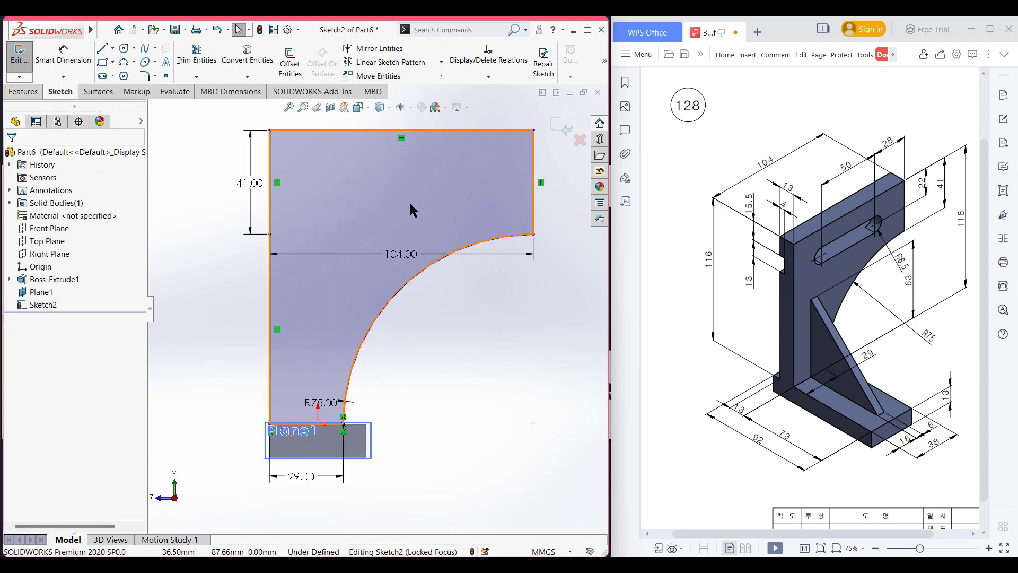
pyautogui.click(111, 75)
pyautogui.click(132, 88)
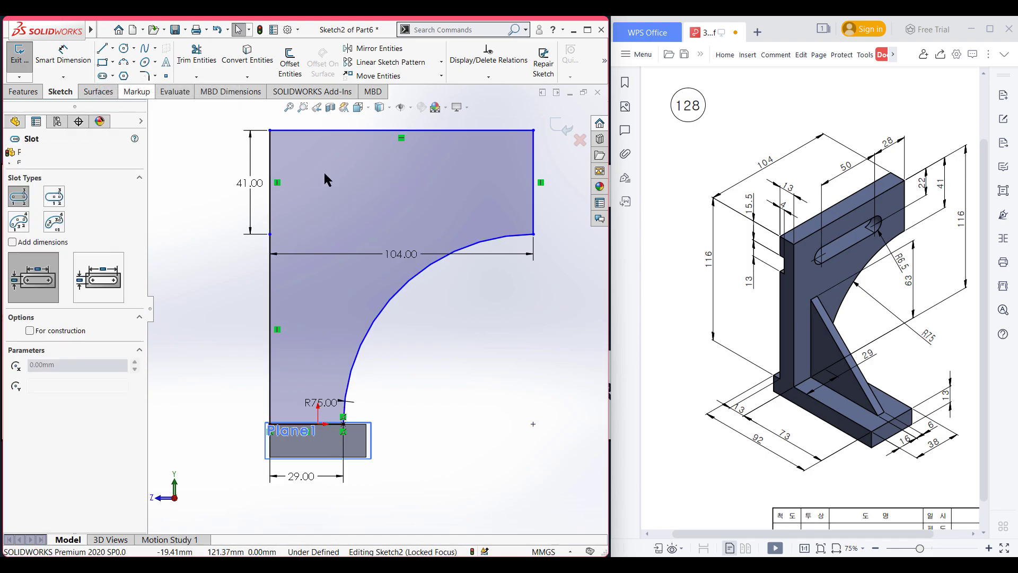
pyautogui.click(332, 188)
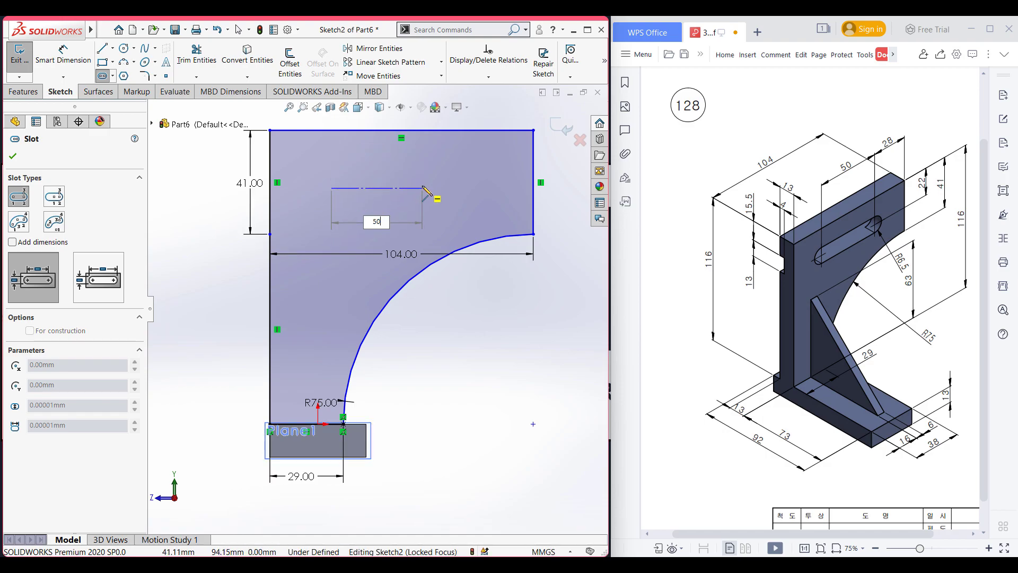
pyautogui.write('50')
pyautogui.press('Return')
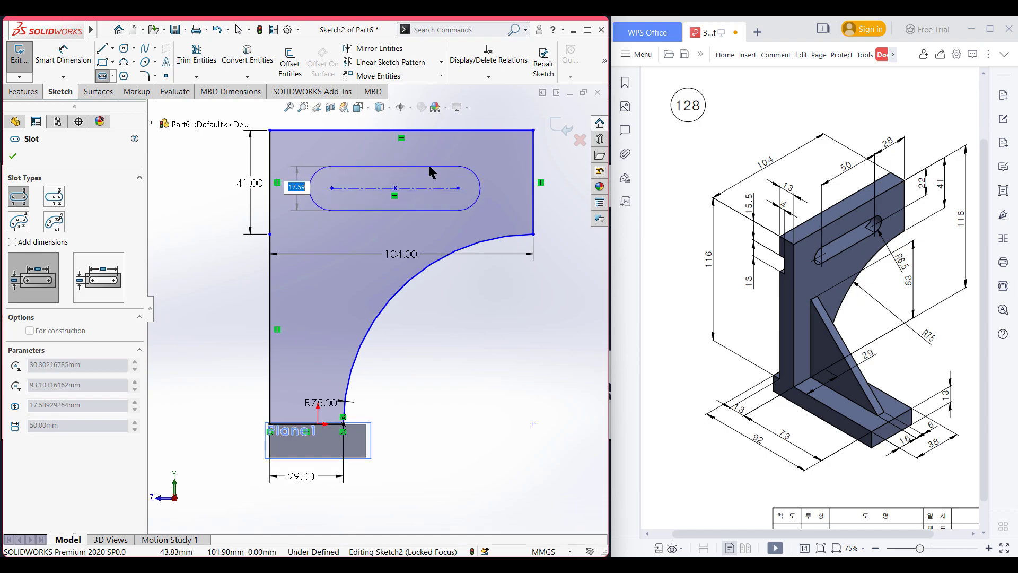
pyautogui.write('6.5*2')
pyautogui.press('Return')
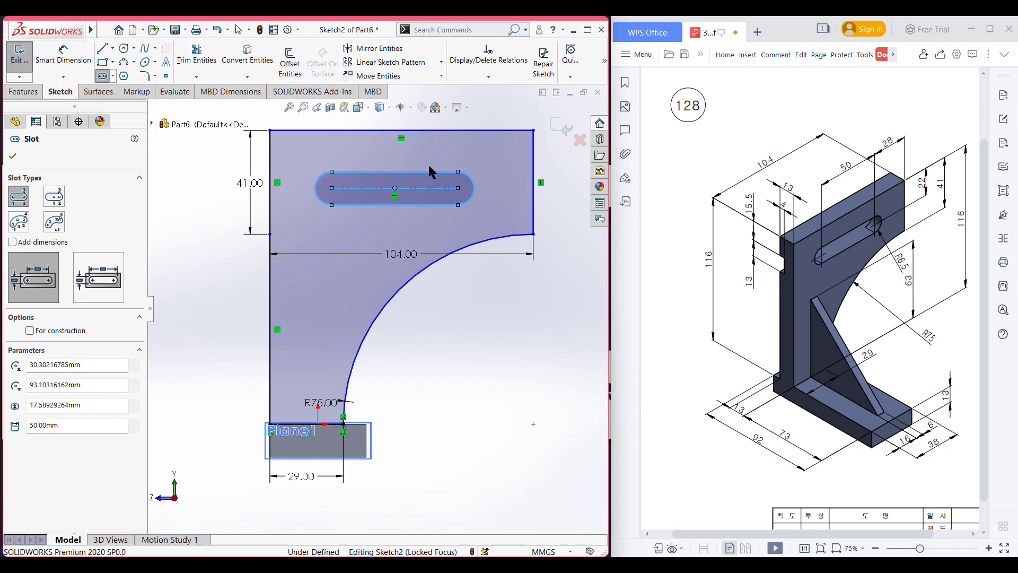
# Dimension the distance from the slot's nearer arc centre to the plate's short vertical edge as 28 mm
pyautogui.click(63, 53)
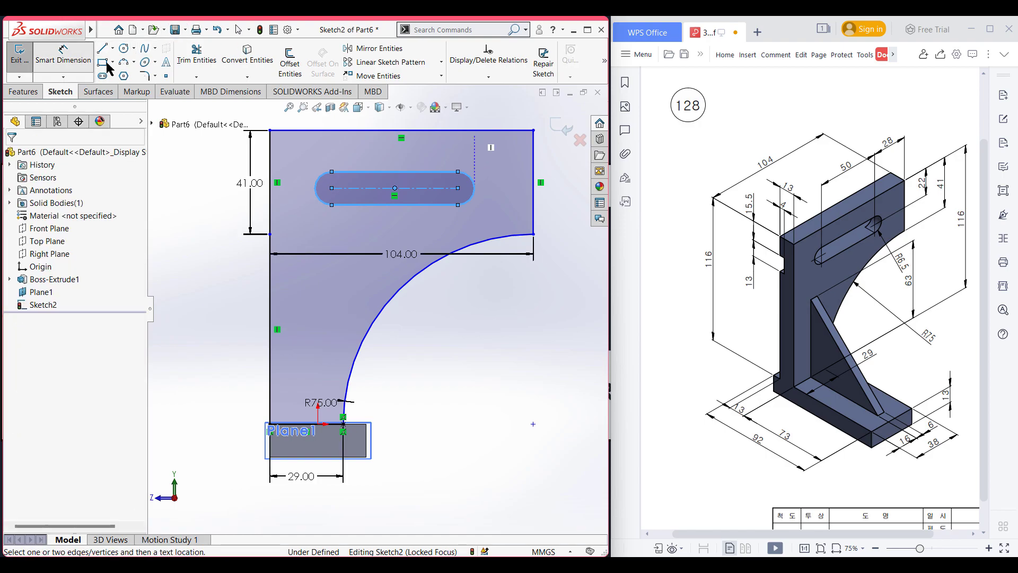
pyautogui.click(459, 190)
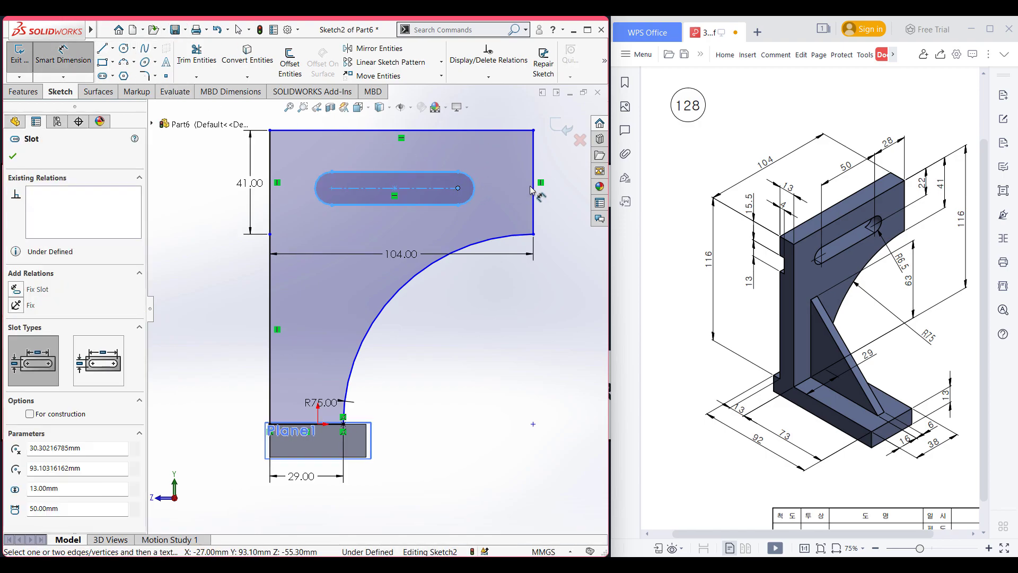
pyautogui.click(534, 191)
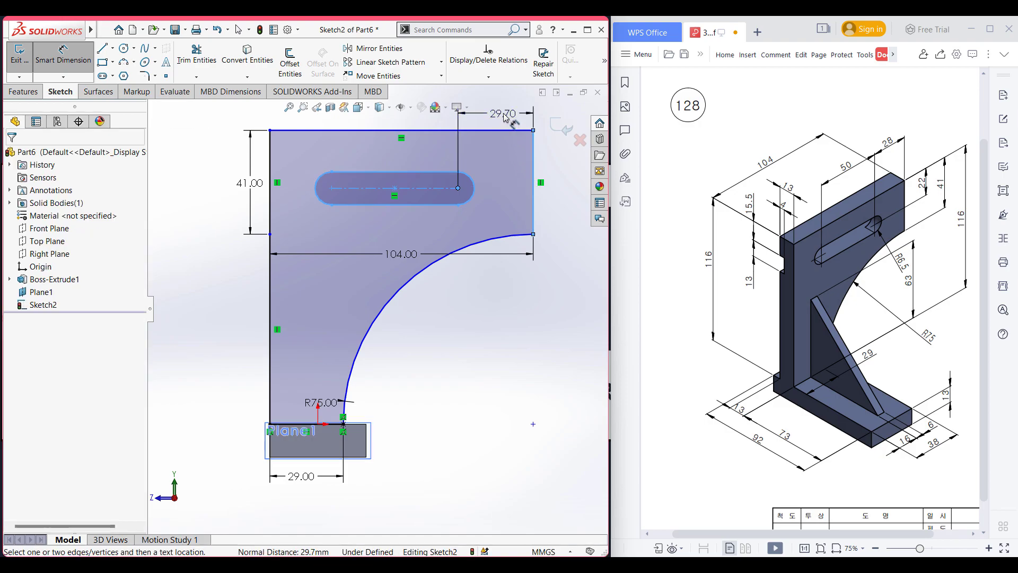
pyautogui.click(537, 118)
pyautogui.press('Return')
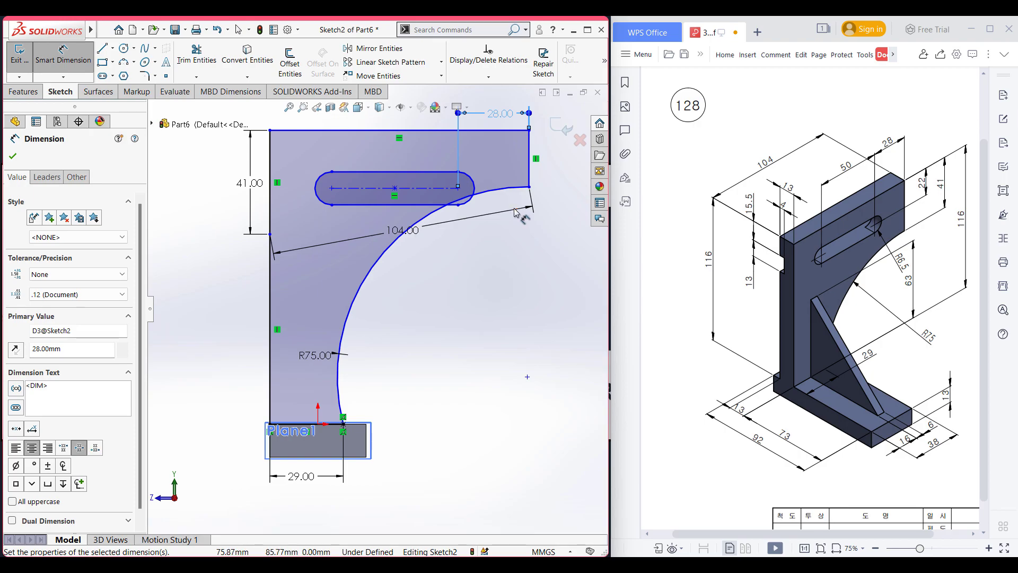
# Dimension the length of the plate's short vertical edge above the arc as 41 mm
pyautogui.click(530, 176)
pyautogui.click(548, 181)
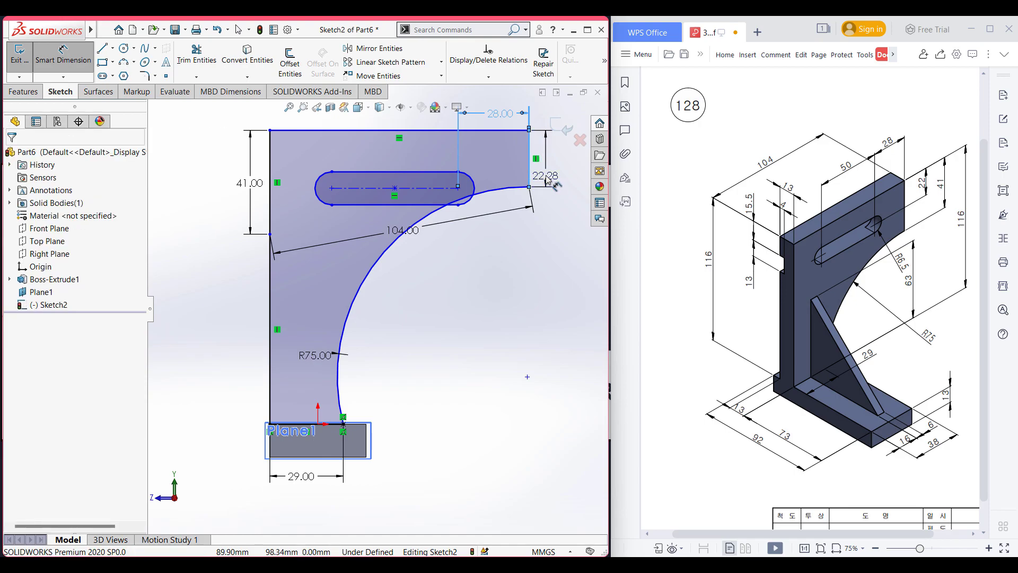
pyautogui.click(546, 176)
pyautogui.write('41')
pyautogui.press('Return')
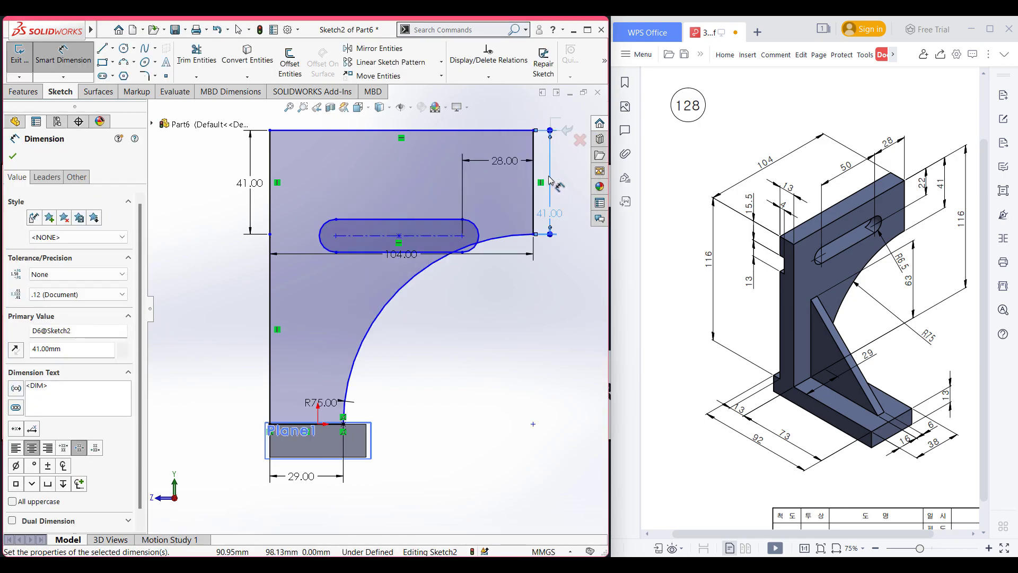
pyautogui.click(399, 244)
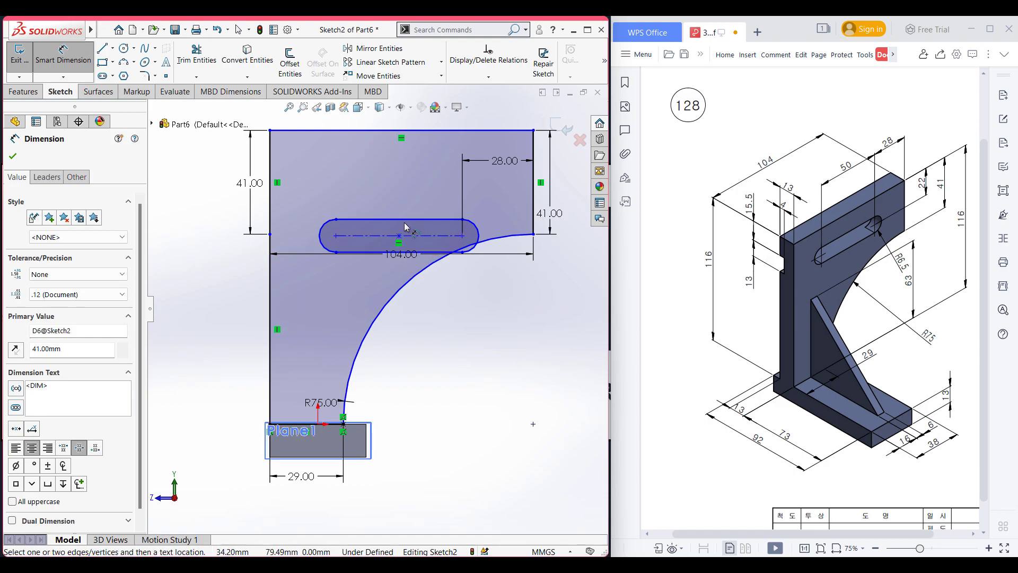
pyautogui.click(406, 221)
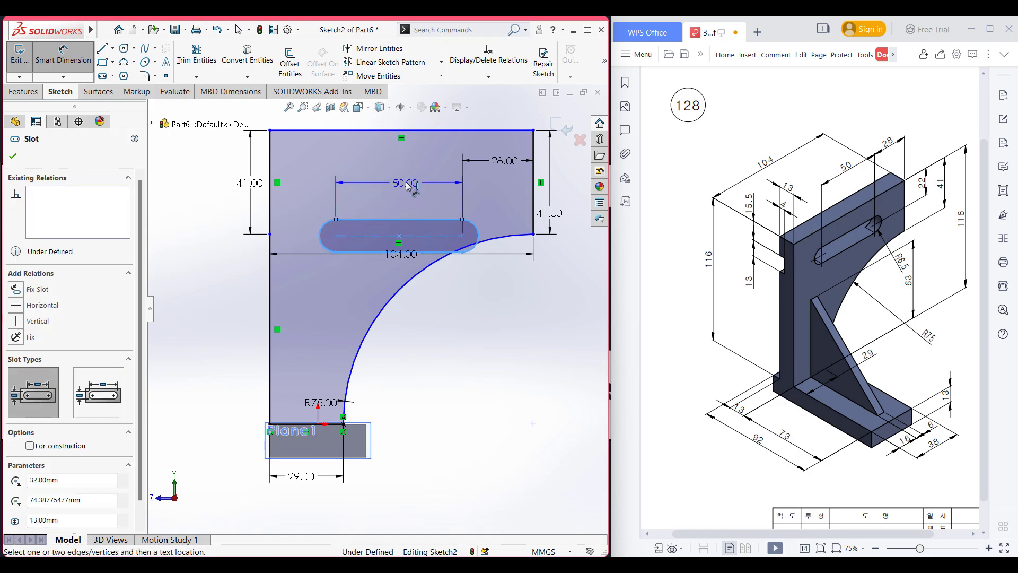
pyautogui.press('Escape')
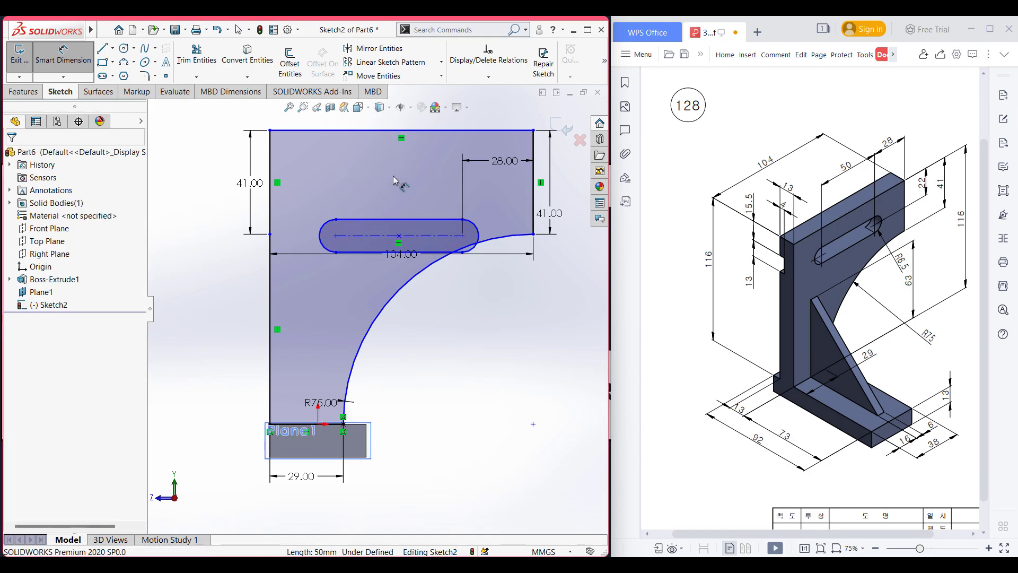
pyautogui.press('Escape')
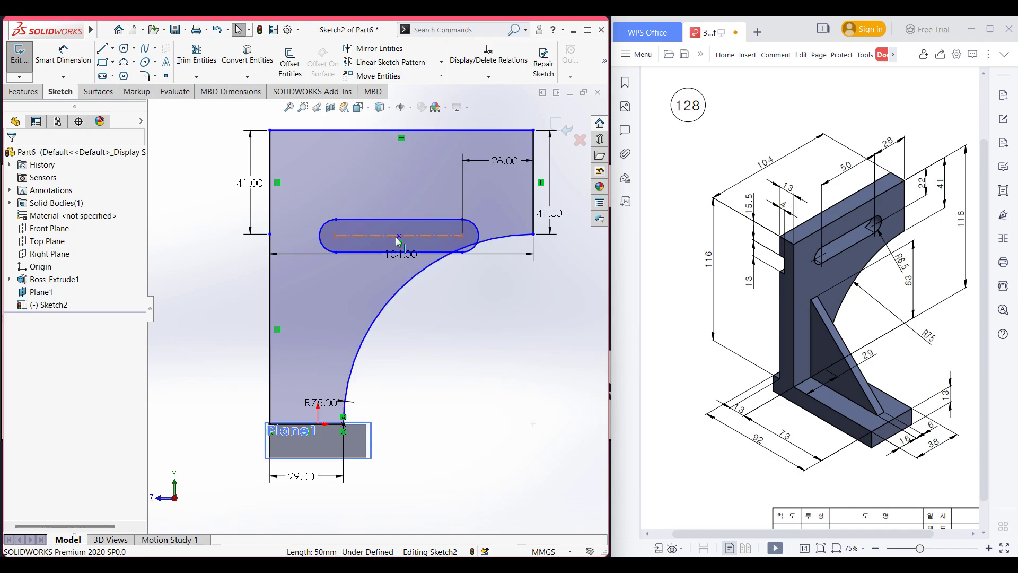
# Move the slot up, clear of the arc, and dimension its centre 22 mm below the plate's top edge
pyautogui.moveTo(399, 236); pyautogui.dragTo(397, 186)
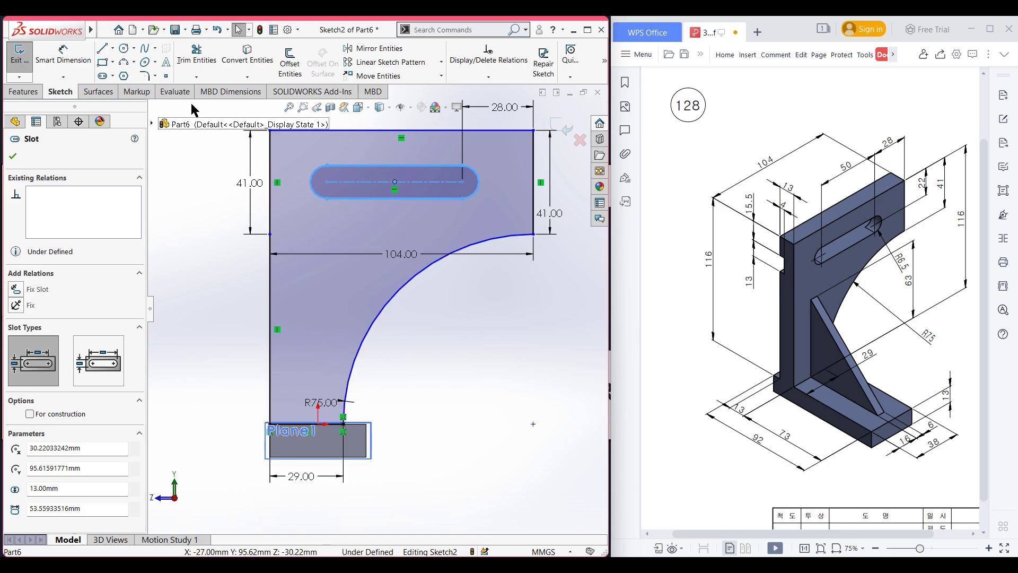
pyautogui.click(62, 53)
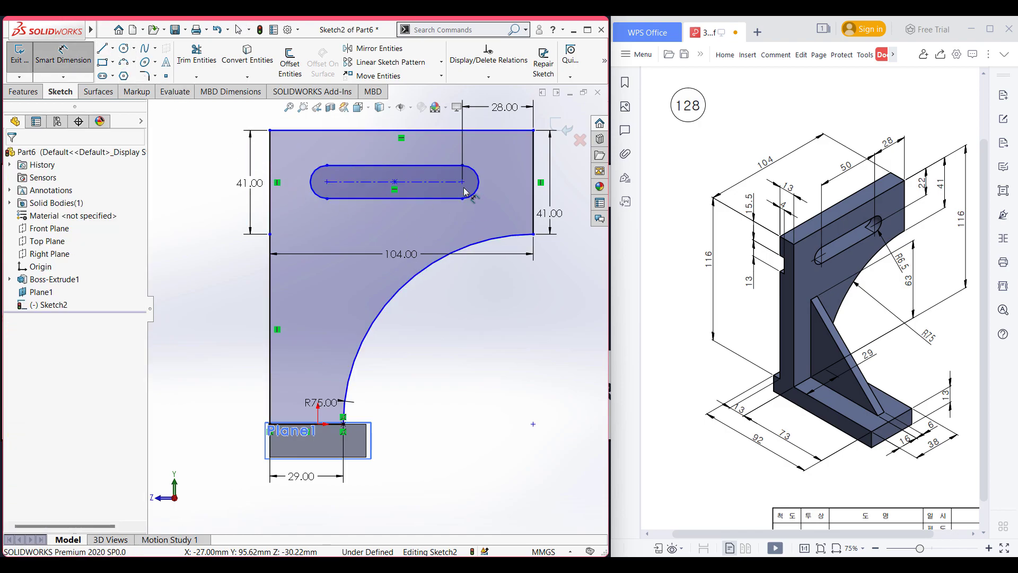
pyautogui.click(464, 184)
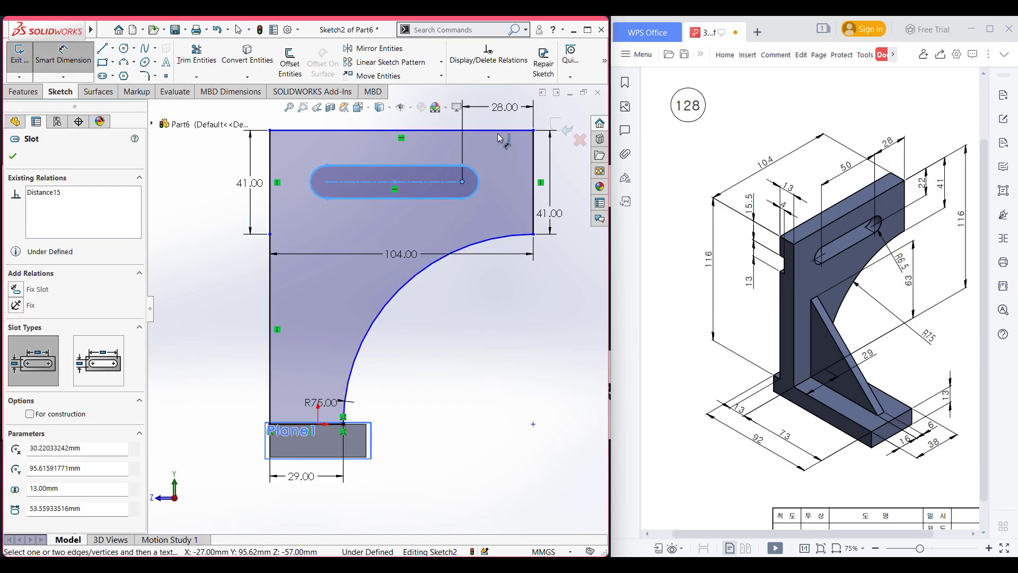
pyautogui.click(501, 130)
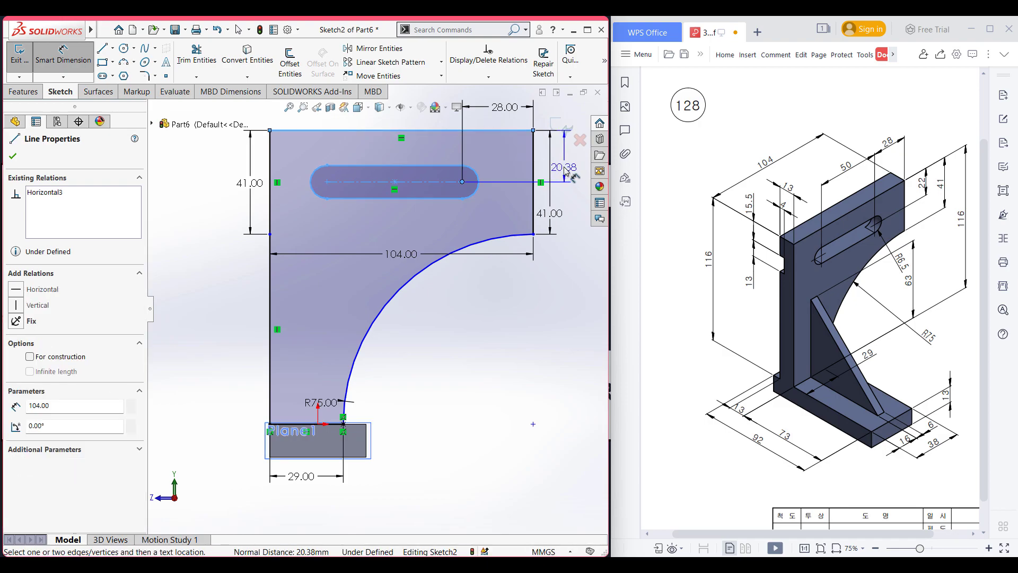
pyautogui.click(570, 173)
pyautogui.write('22')
pyautogui.press('Return')
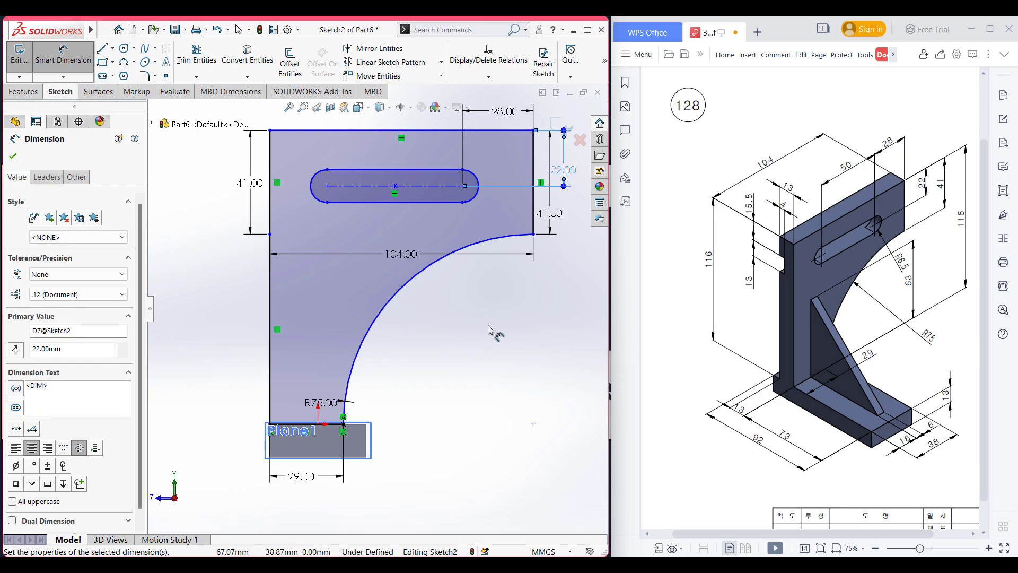
pyautogui.moveTo(794, 173); pyautogui.dragTo(804, 176)
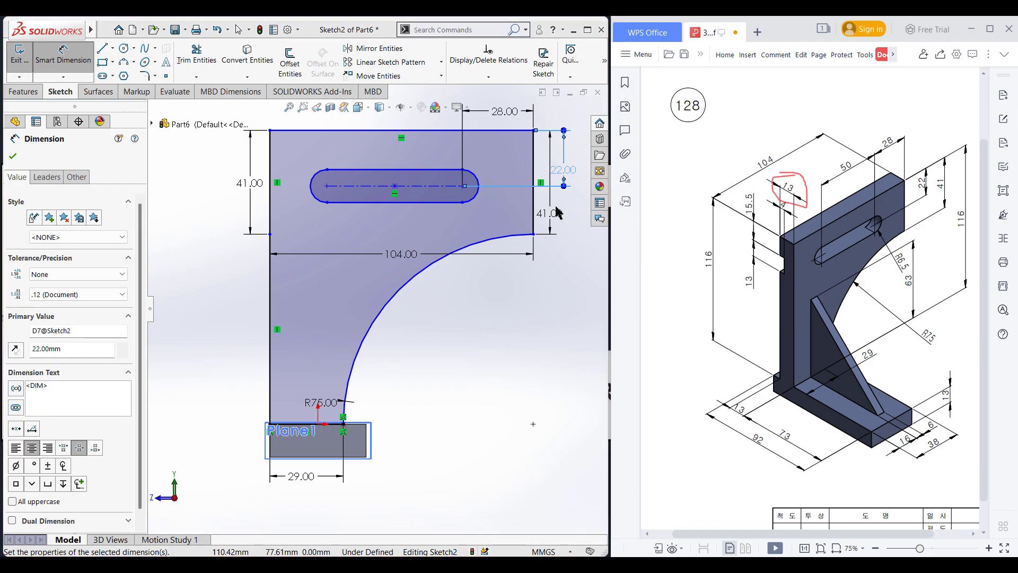
pyautogui.click(14, 156)
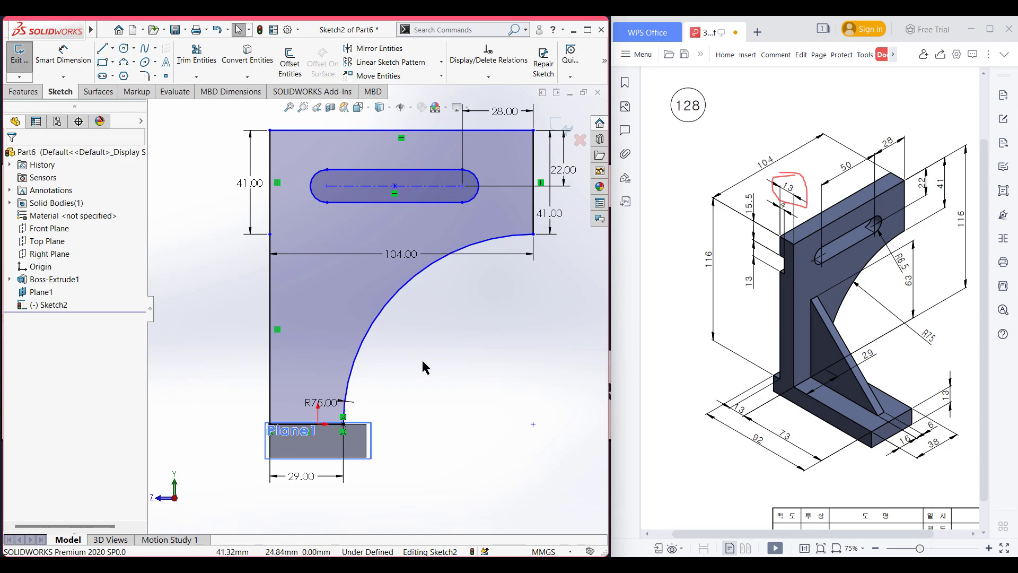
# Extrude the plate profile 13 mm blind in the reversed direction, merged with the base
pyautogui.hotkey('ctrl', '7')
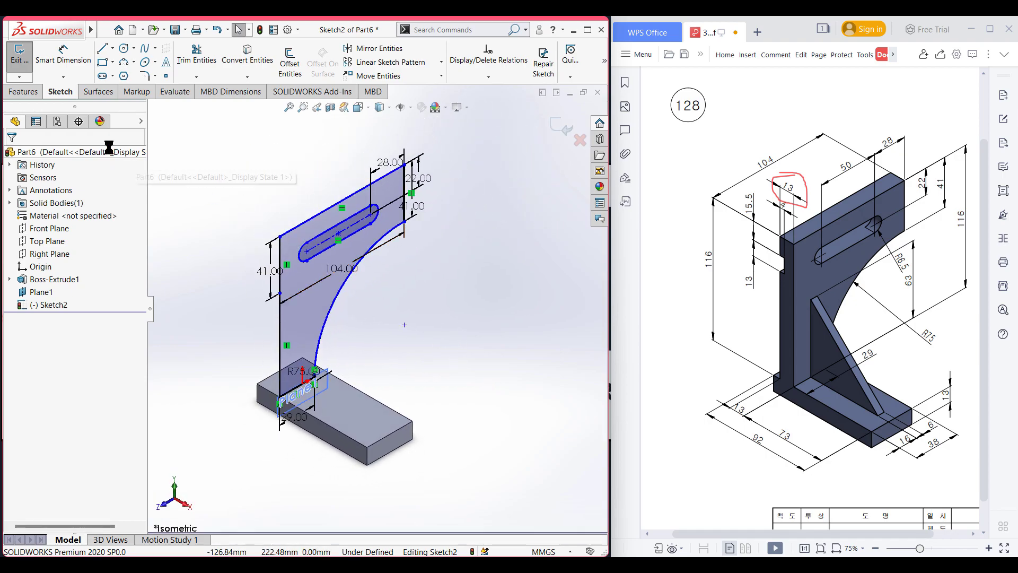
pyautogui.click(27, 93)
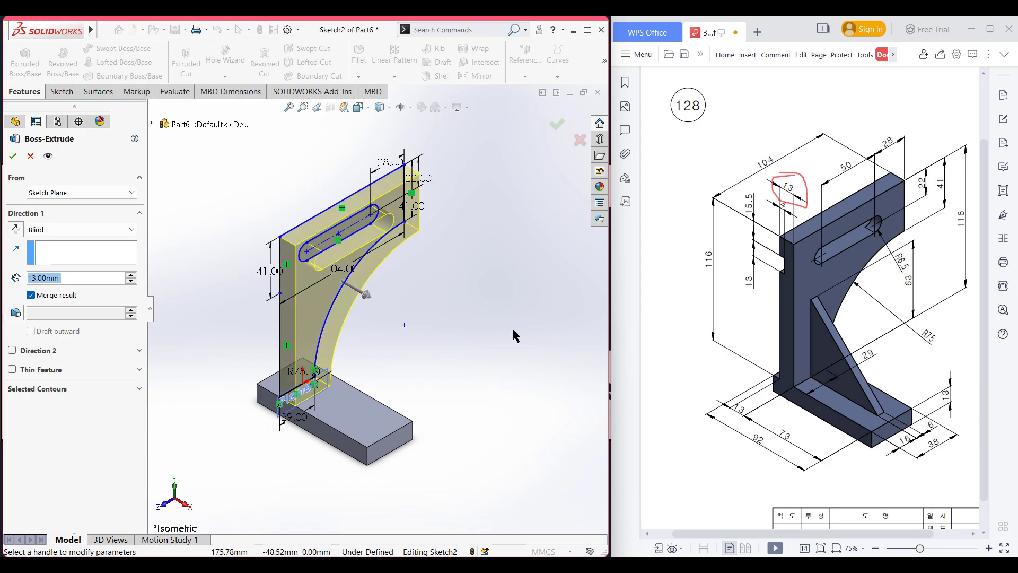
pyautogui.click(15, 231)
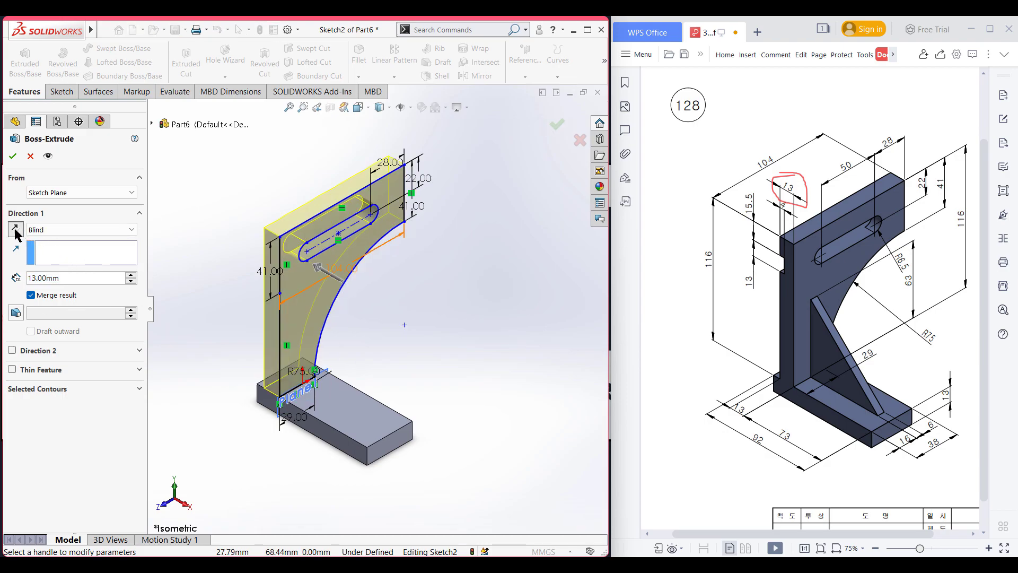
pyautogui.click(9, 156)
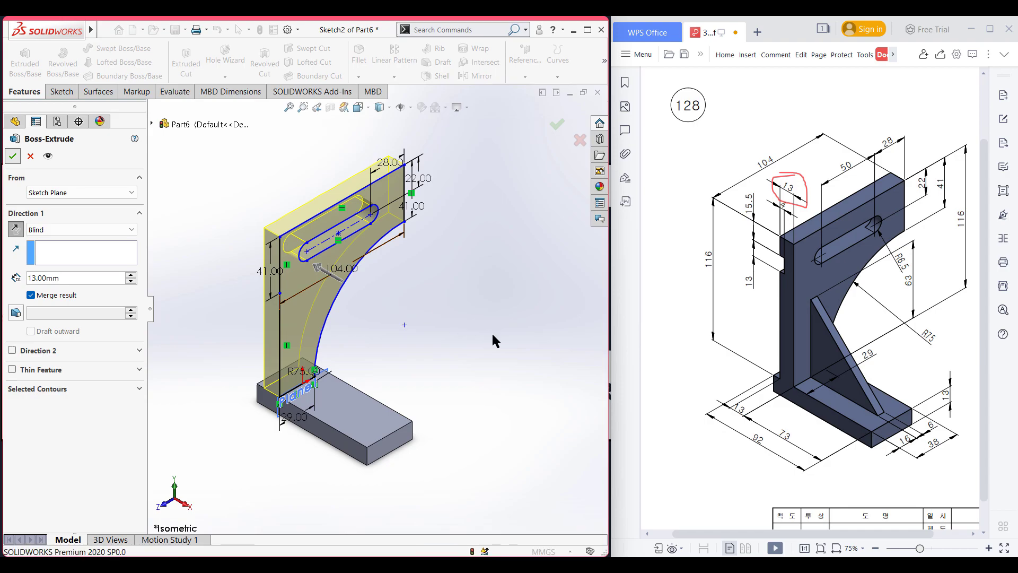
# Hide the offset plane used for the upright plate's sketch
pyautogui.click(473, 325)
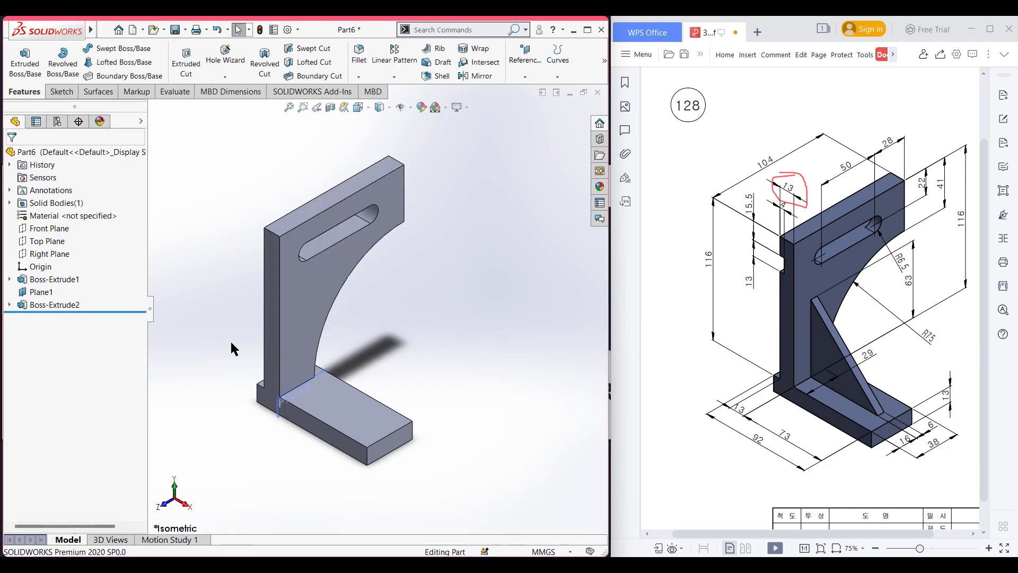
pyautogui.click(45, 294)
pyautogui.rightClick(41, 292)
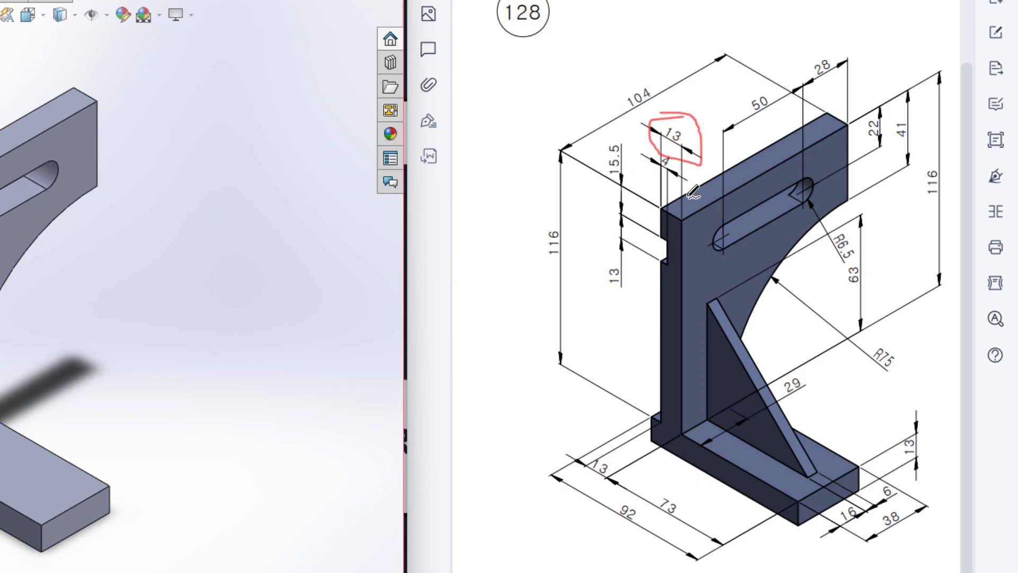
pyautogui.click(661, 237)
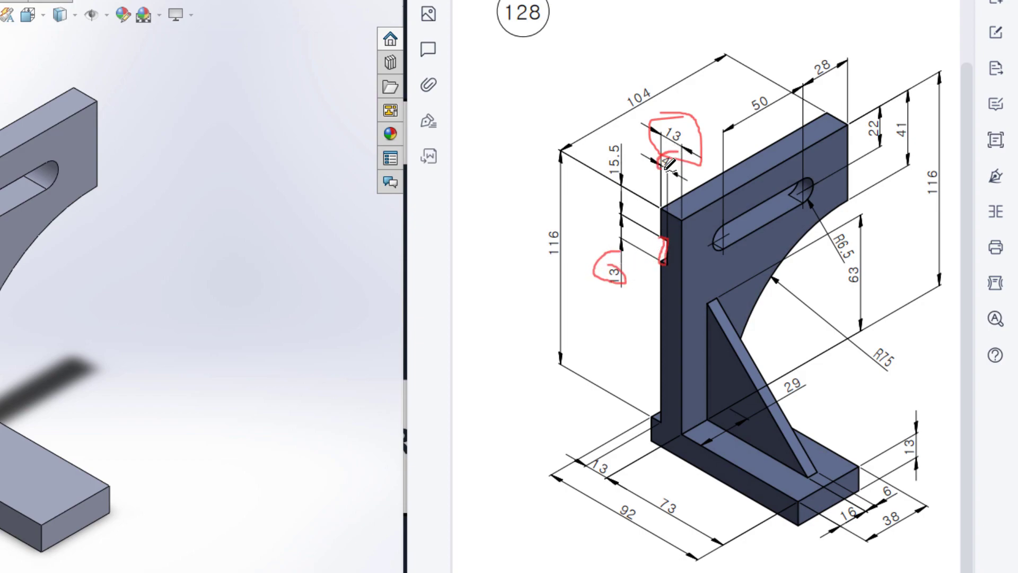
pyautogui.moveTo(610, 133)
pyautogui.mouseDown()
pyautogui.moveTo(604, 180)
pyautogui.moveTo(616, 137)
pyautogui.mouseUp()
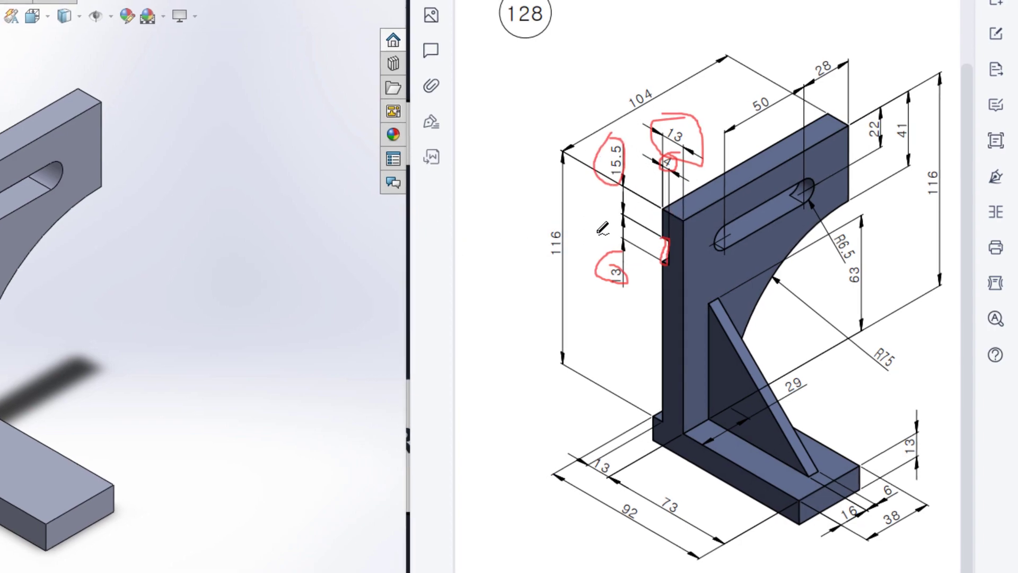
pyautogui.press('Escape')
# Sketch a corner rectangle 13 mm high and 4 mm wide on the bracket's side face, starting on the upright plate's back edge
pyautogui.click(267, 269)
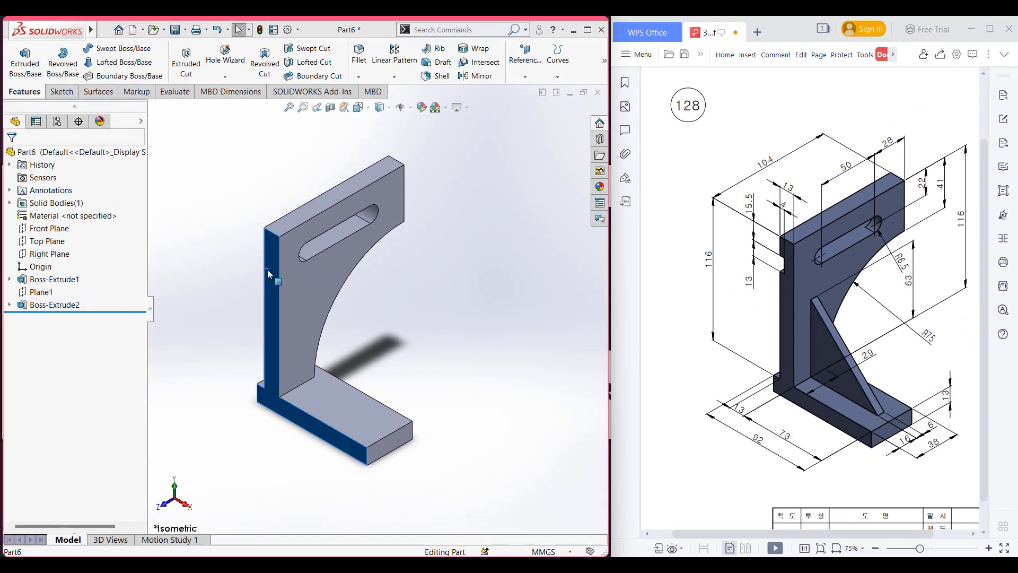
pyautogui.rightClick(268, 270)
pyautogui.click(295, 251)
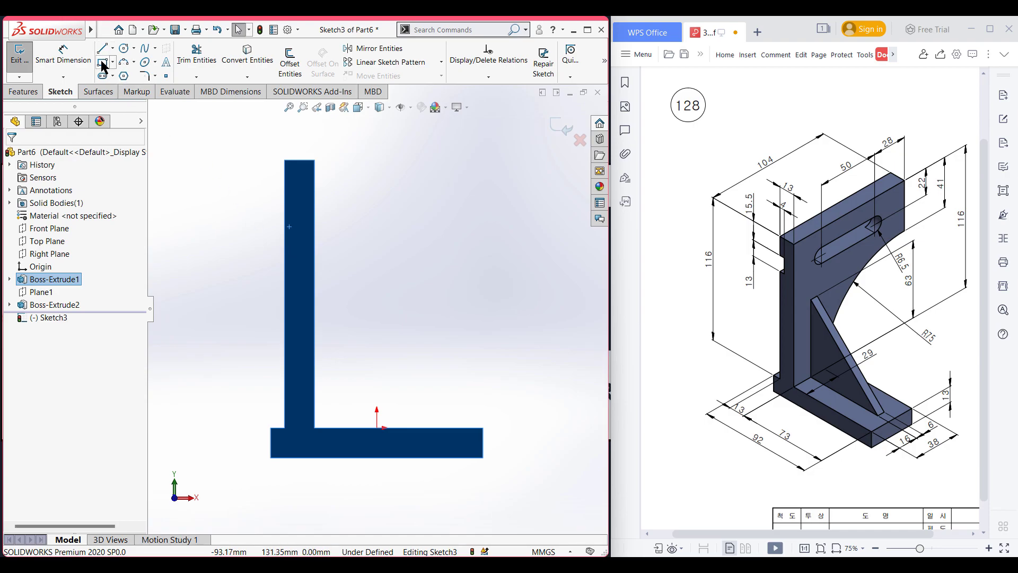
pyautogui.click(284, 200)
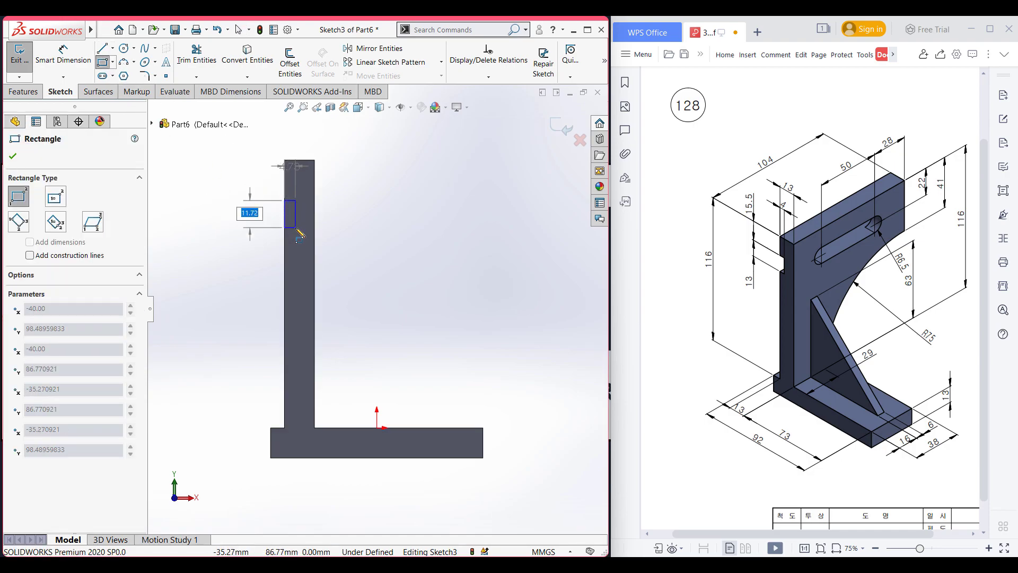
pyautogui.press('Tab')
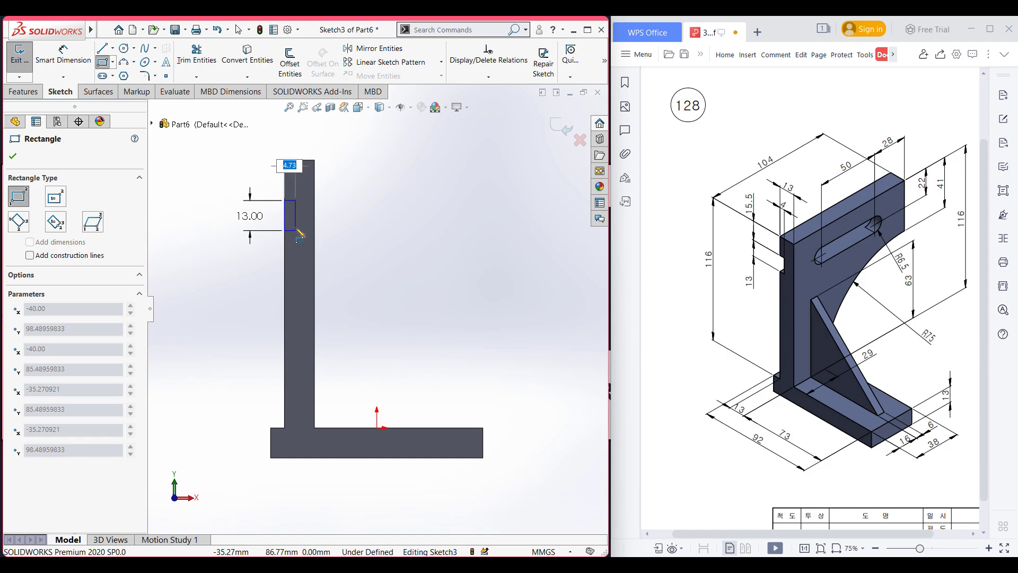
pyautogui.press('Return')
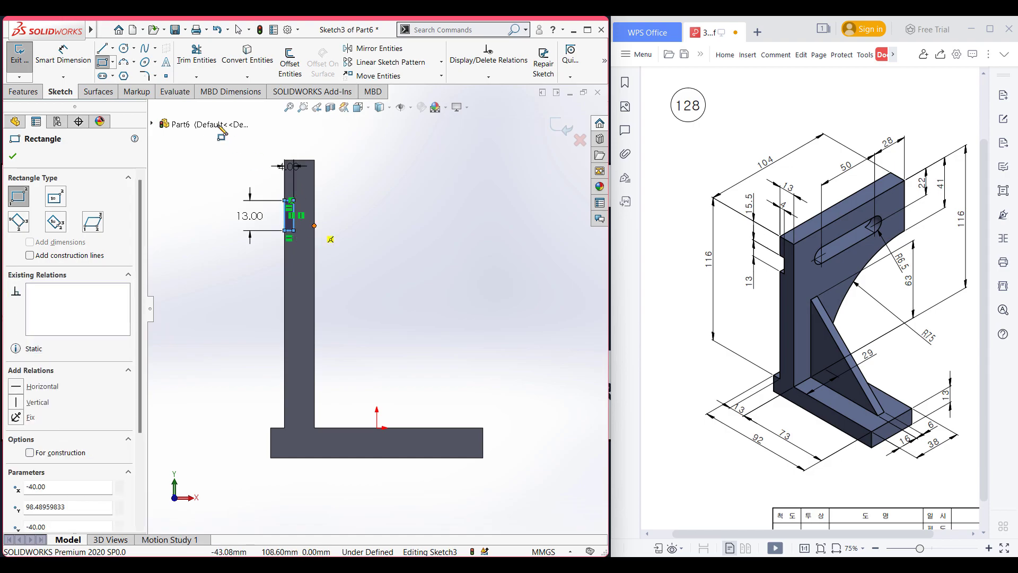
# Dimension the rectangle's upper edge 15.5 mm below the top edge of the upright plate
pyautogui.click(63, 55)
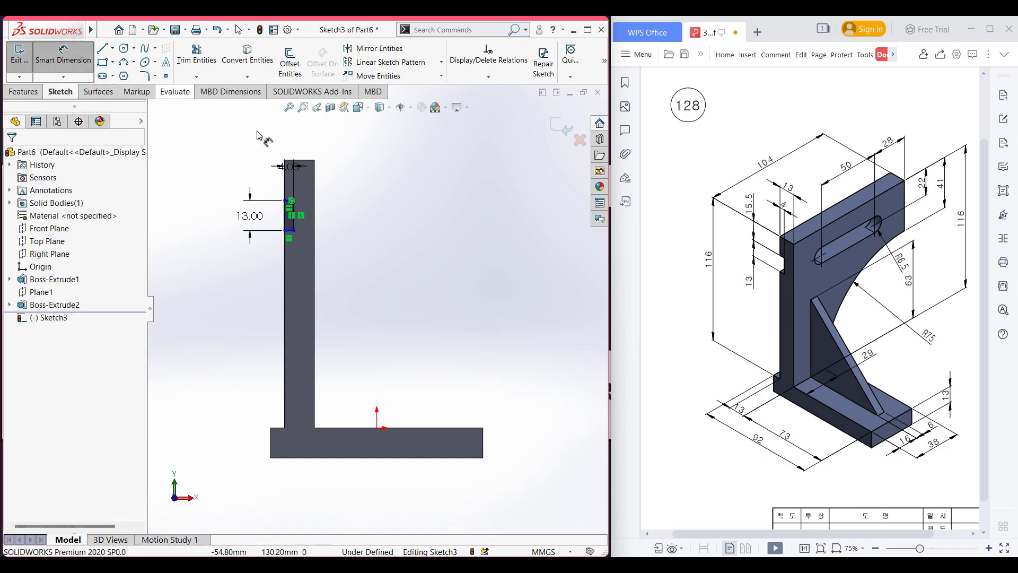
pyautogui.scroll(-2, 286, 178)
pyautogui.scroll(-2, 279, 144)
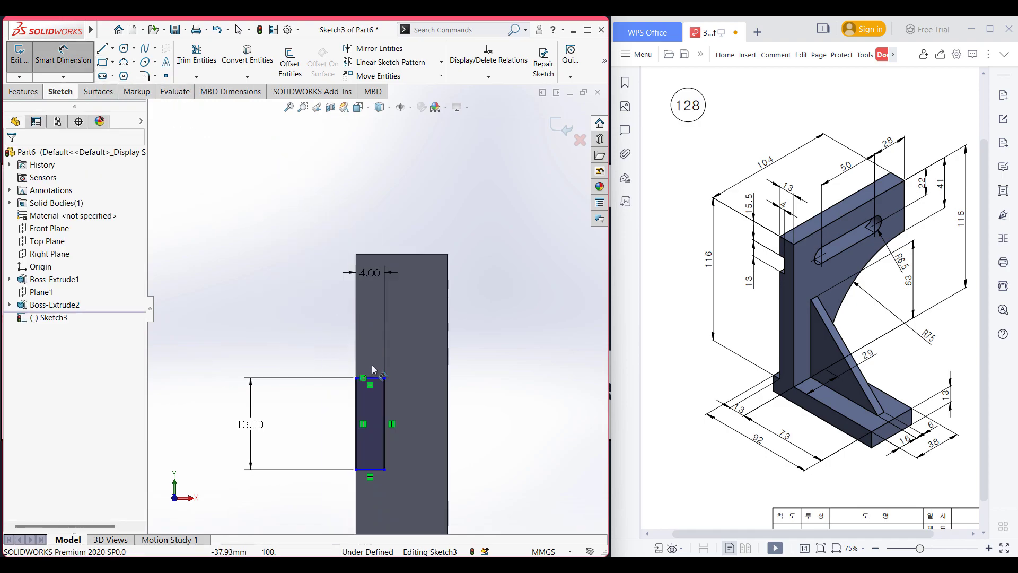
pyautogui.click(386, 355)
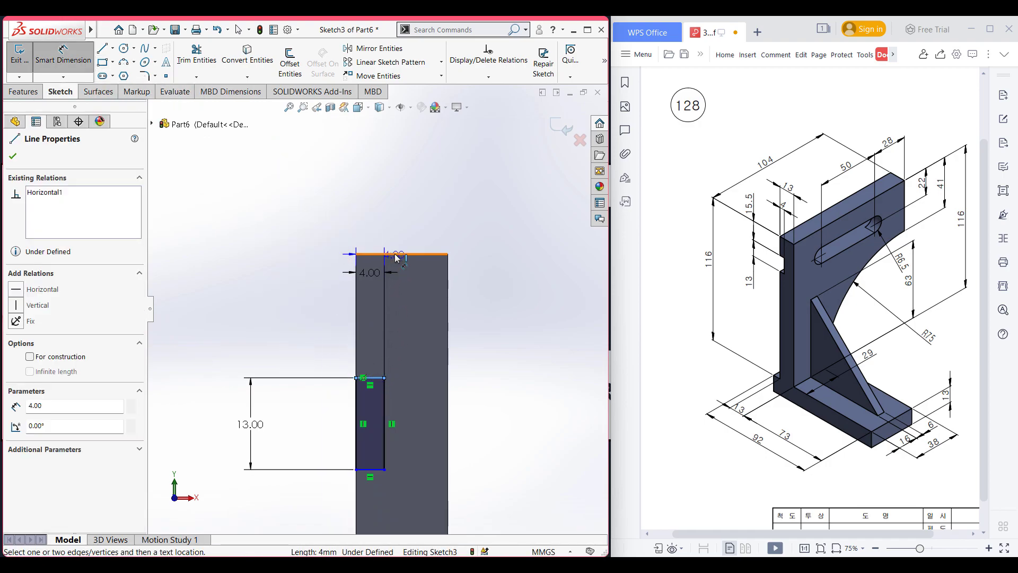
pyautogui.click(396, 255)
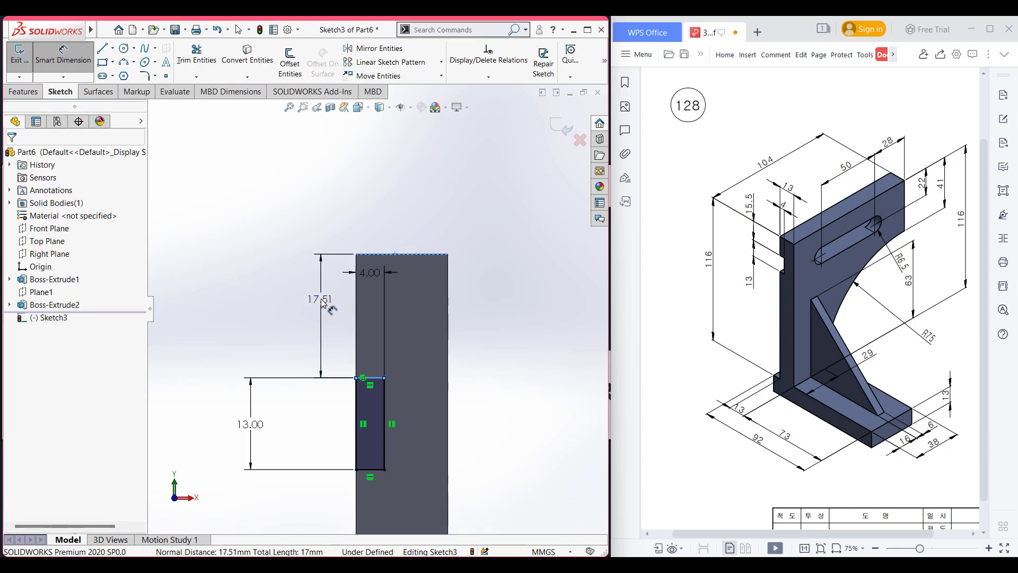
pyautogui.click(322, 301)
pyautogui.press('Return')
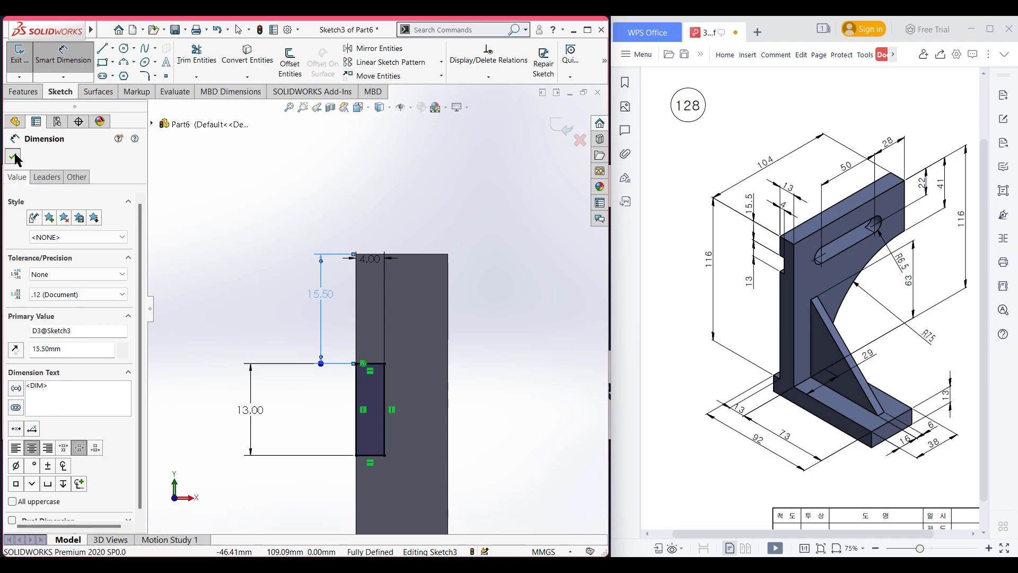
pyautogui.click(14, 158)
# Cut the notch rectangle through the full width of the upright plate with a blind Extruded Cut 159 mm deep
pyautogui.hotkey('ctrl', '7')
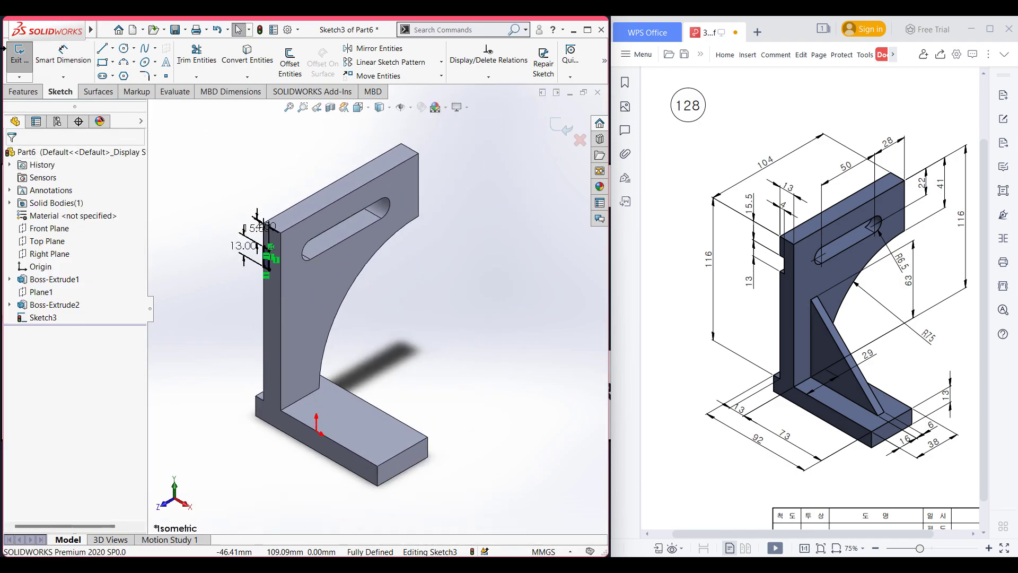
pyautogui.click(22, 92)
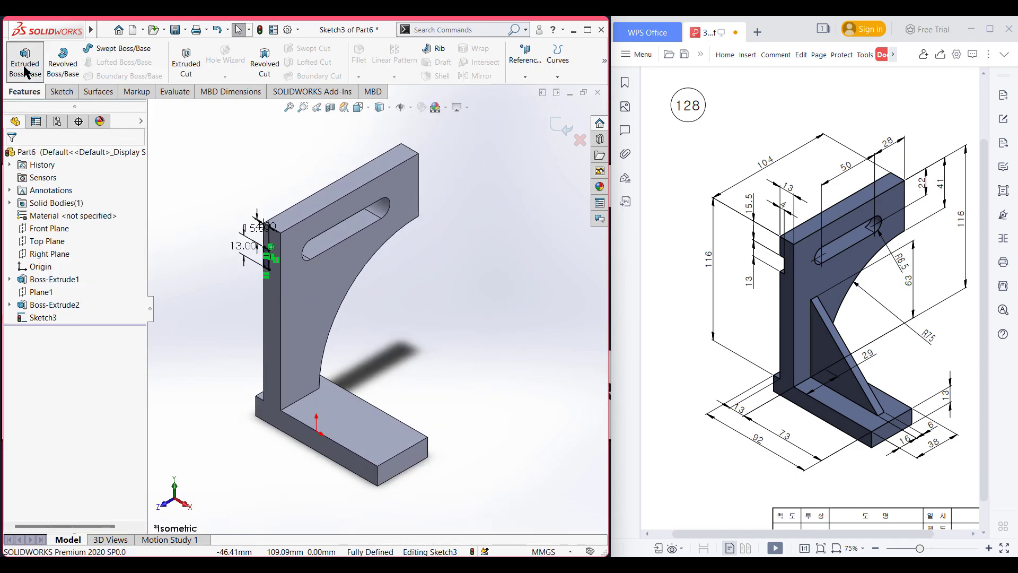
pyautogui.click(29, 68)
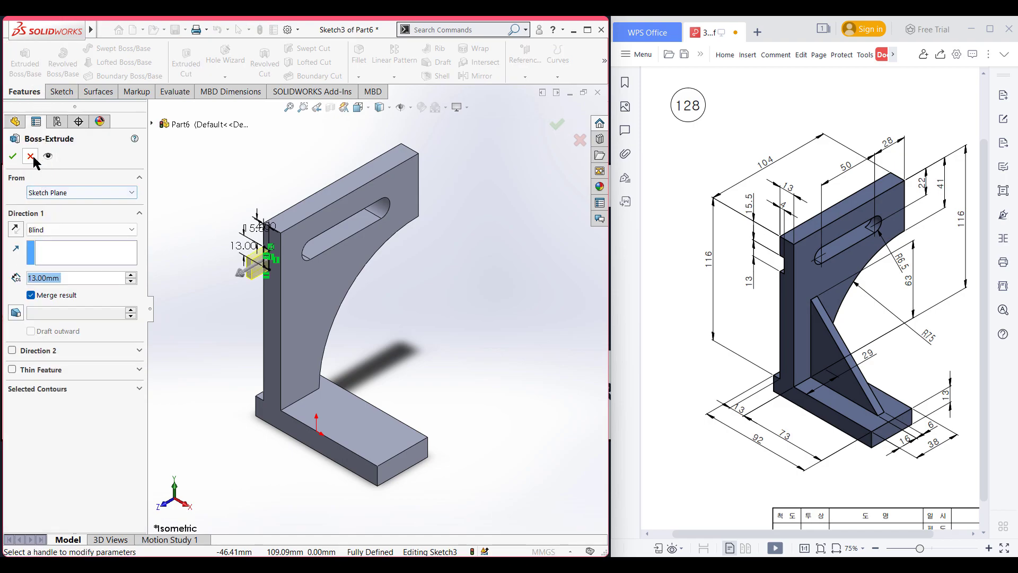
pyautogui.press('Escape')
pyautogui.click(185, 70)
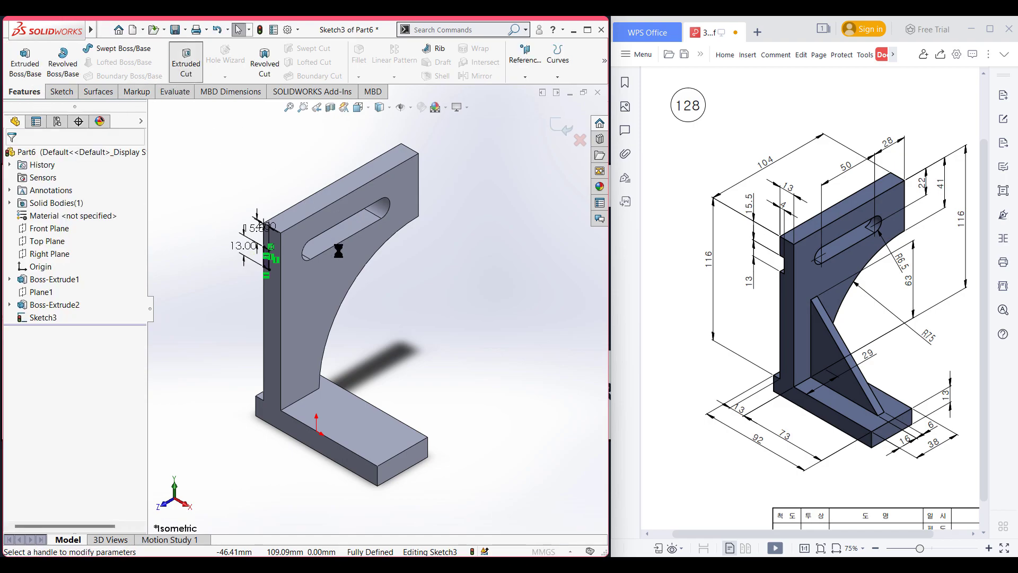
pyautogui.click(295, 244)
pyautogui.click(542, 178)
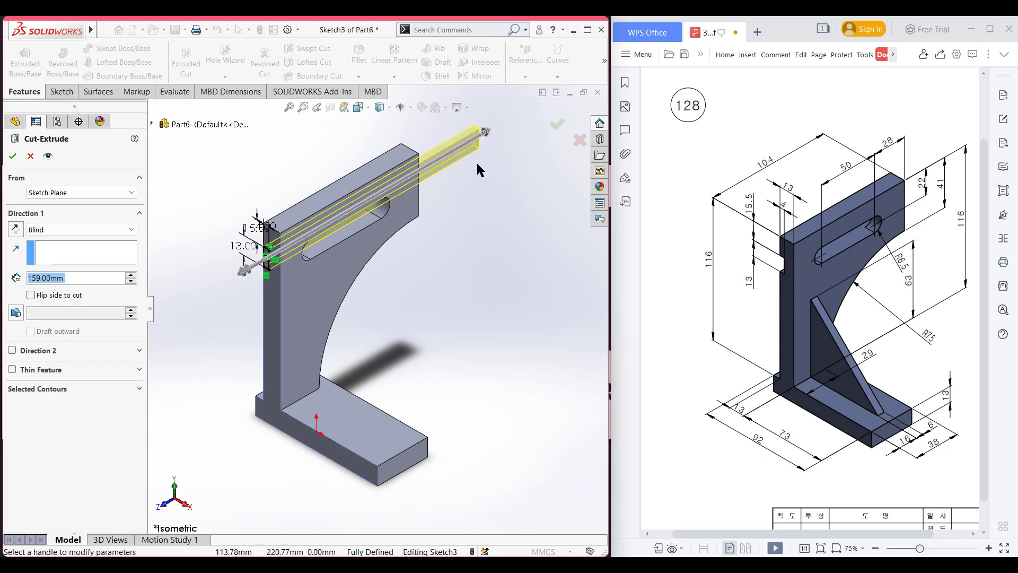
pyautogui.click(13, 155)
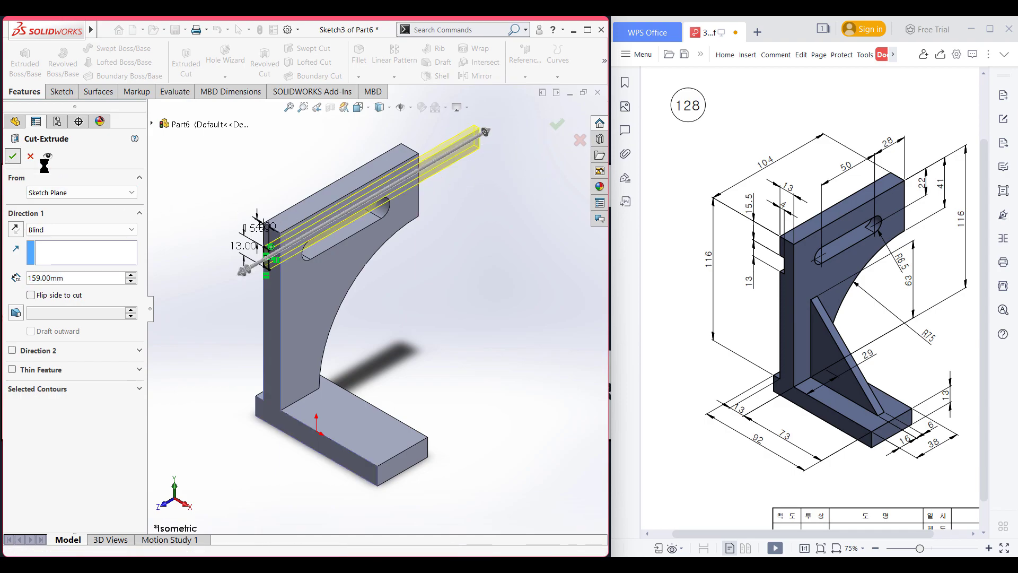
pyautogui.moveTo(471, 279); pyautogui.dragTo(527, 277, button='middle')
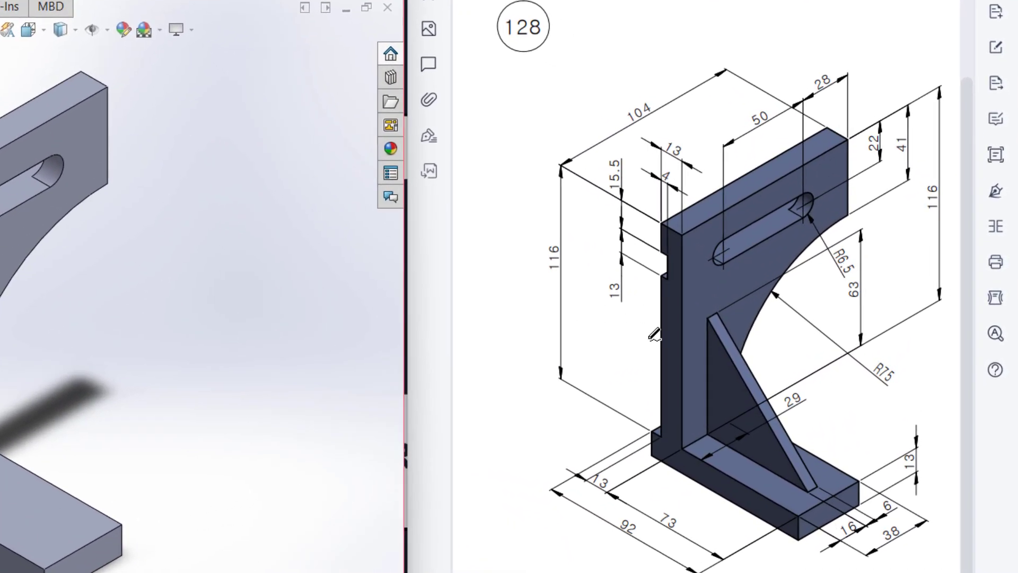
pyautogui.moveTo(713, 319); pyautogui.dragTo(813, 484)
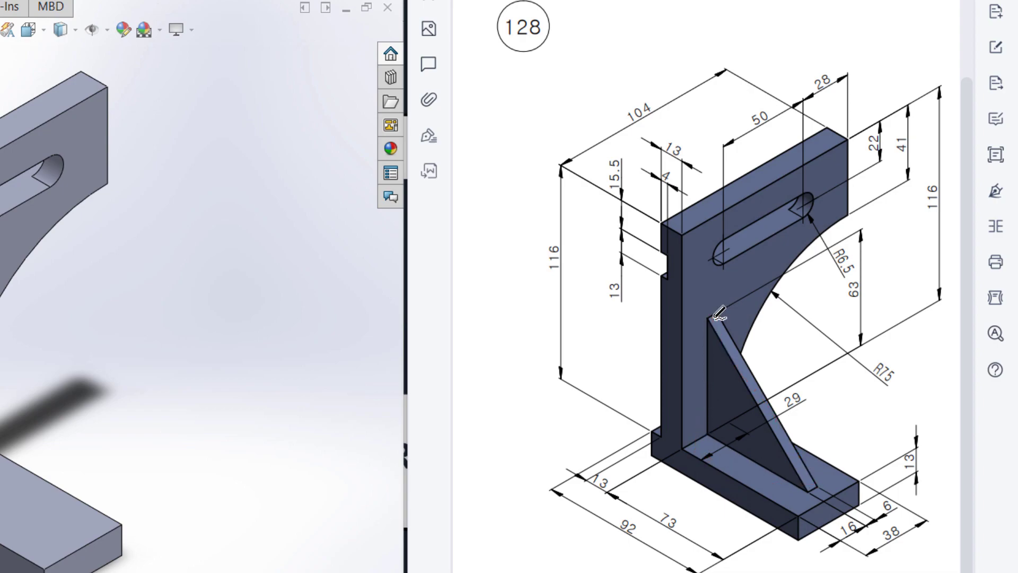
pyautogui.moveTo(629, 293); pyautogui.dragTo(701, 317)
pyautogui.moveTo(823, 346)
pyautogui.mouseDown()
pyautogui.moveTo(846, 432)
pyautogui.moveTo(819, 535)
pyautogui.moveTo(610, 470)
pyautogui.mouseUp()
pyautogui.moveTo(607, 411); pyautogui.dragTo(630, 297)
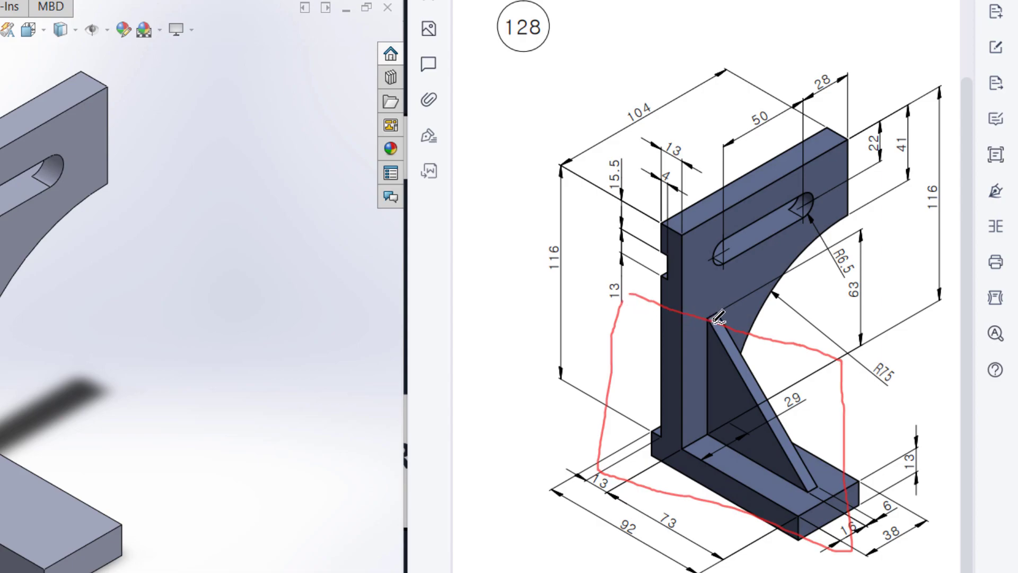
pyautogui.moveTo(712, 319); pyautogui.dragTo(807, 484)
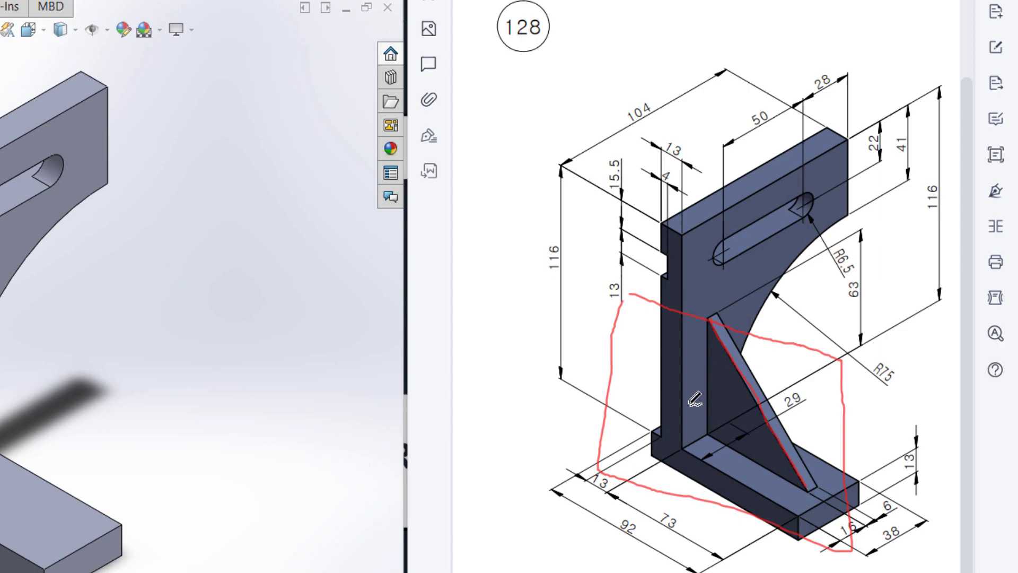
pyautogui.moveTo(704, 434); pyautogui.dragTo(709, 320)
pyautogui.moveTo(879, 268)
pyautogui.mouseDown()
pyautogui.moveTo(835, 298)
pyautogui.moveTo(874, 284)
pyautogui.mouseUp()
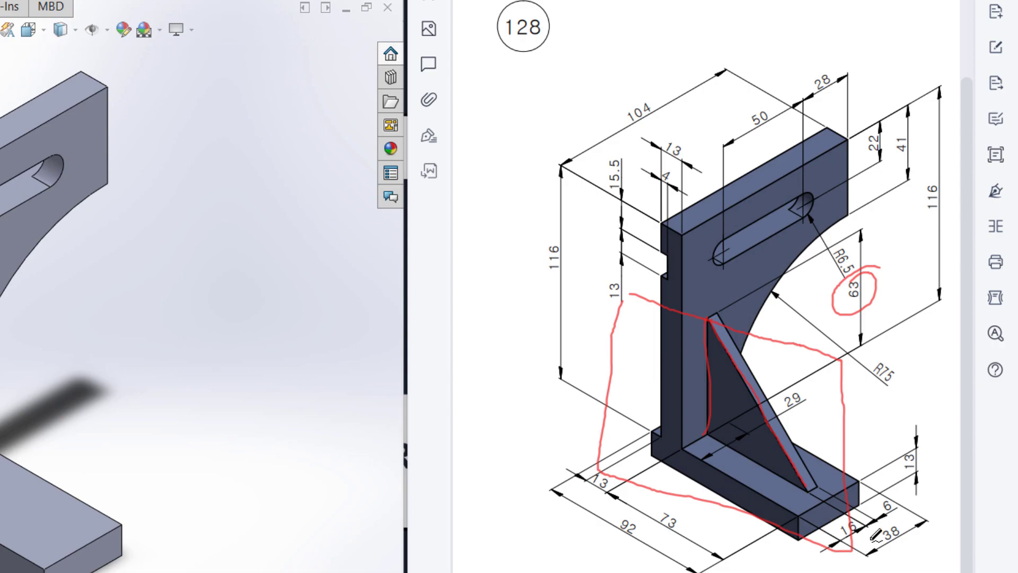
pyautogui.moveTo(709, 439)
pyautogui.mouseDown()
pyautogui.moveTo(802, 481)
pyautogui.moveTo(764, 489)
pyautogui.mouseUp()
pyautogui.moveTo(687, 505)
pyautogui.mouseDown()
pyautogui.moveTo(652, 522)
pyautogui.moveTo(687, 523)
pyautogui.mouseUp()
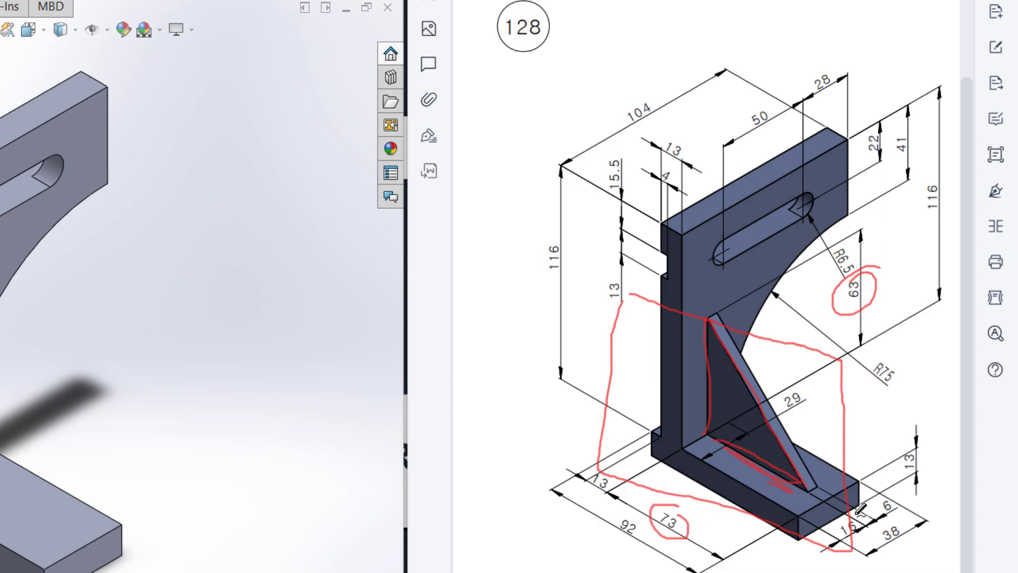
pyautogui.moveTo(797, 505); pyautogui.dragTo(812, 509)
pyautogui.moveTo(705, 321); pyautogui.dragTo(789, 476)
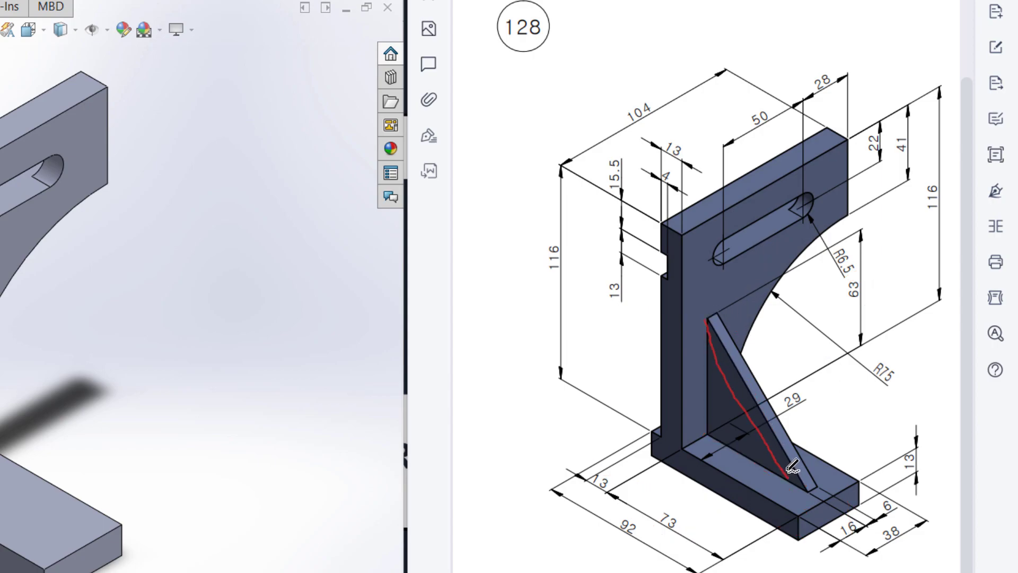
pyautogui.moveTo(892, 498); pyautogui.dragTo(863, 493)
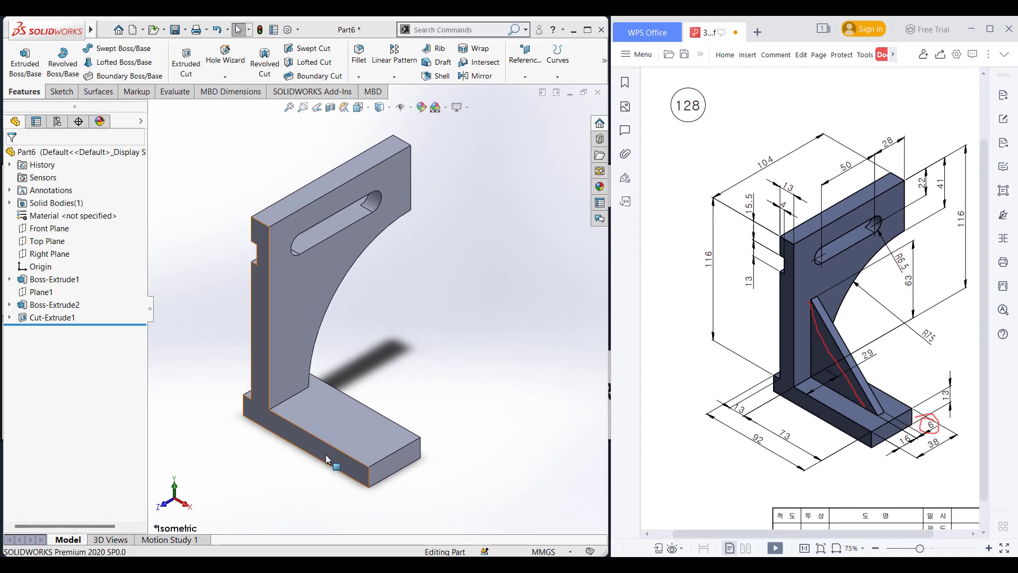
# Create a reference plane offset 16 mm from the bracket's L-shaped side face, with the offset flipped into the part
pyautogui.click(325, 469)
pyautogui.click(538, 77)
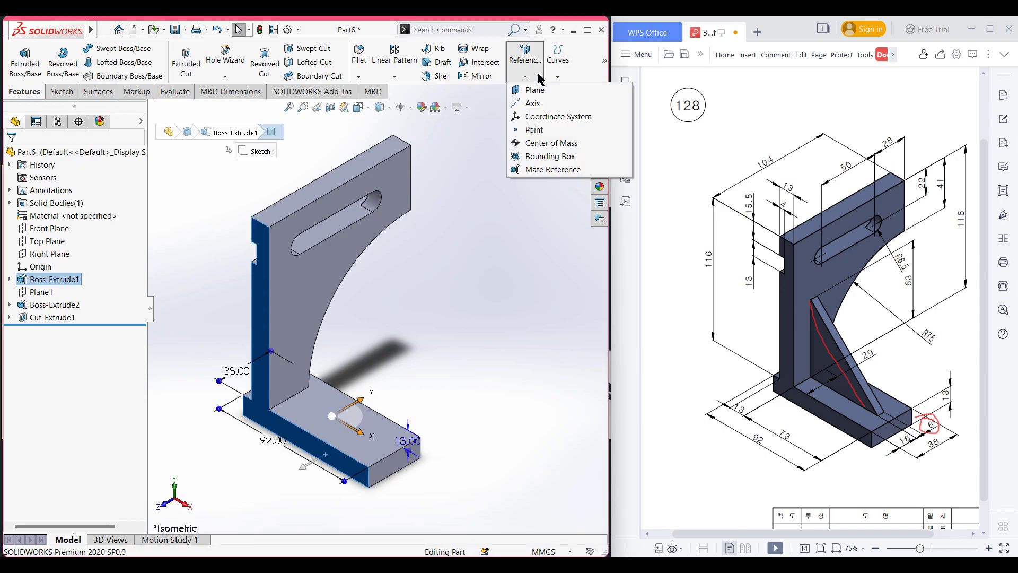
pyautogui.click(535, 90)
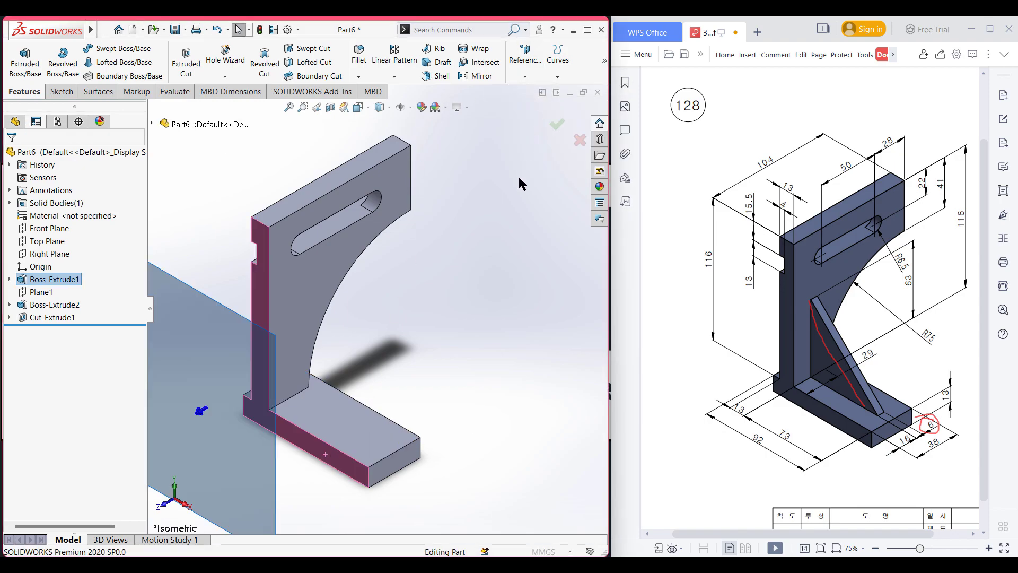
pyautogui.write('16')
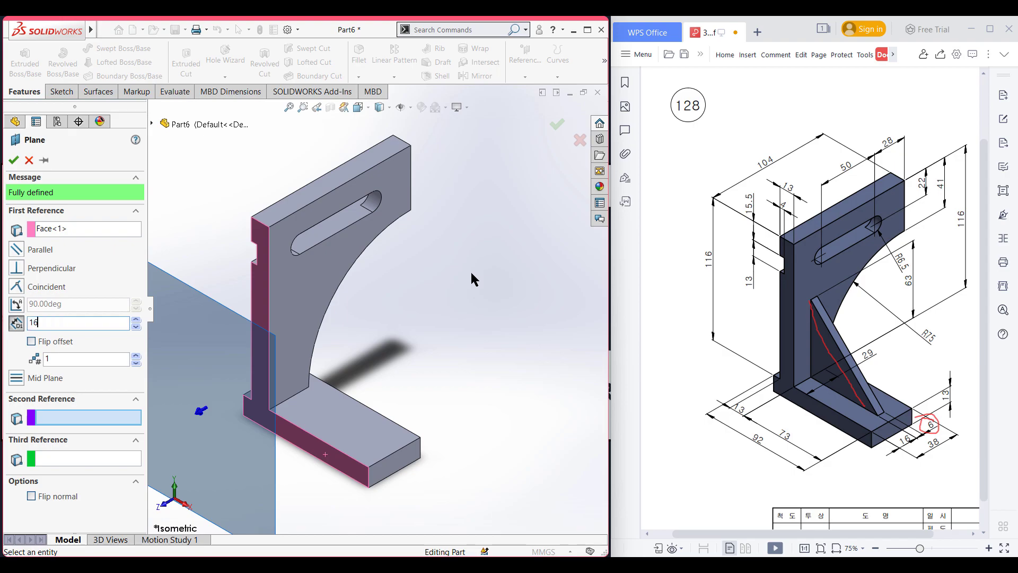
pyautogui.press('Return')
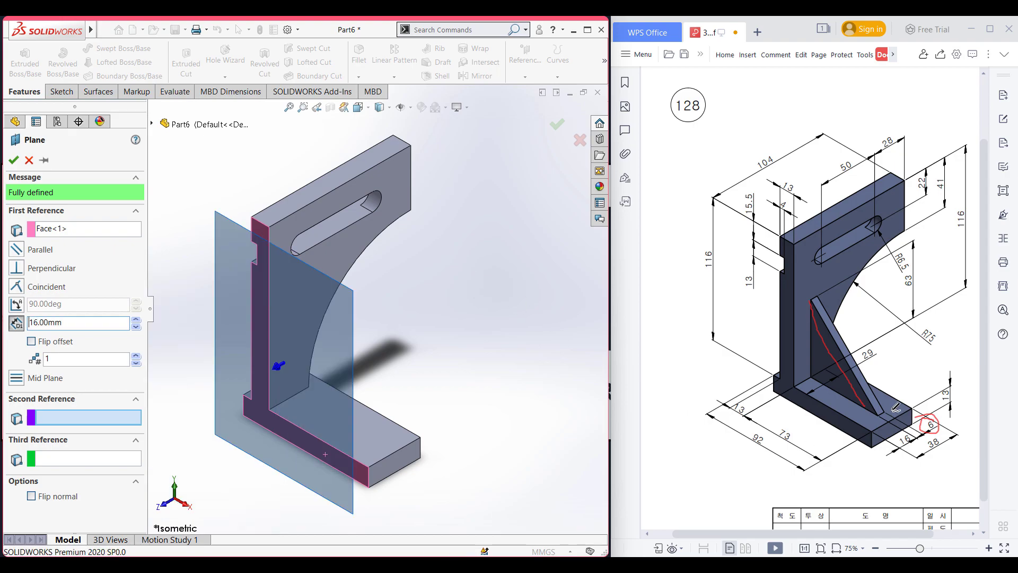
pyautogui.moveTo(909, 428); pyautogui.dragTo(908, 434)
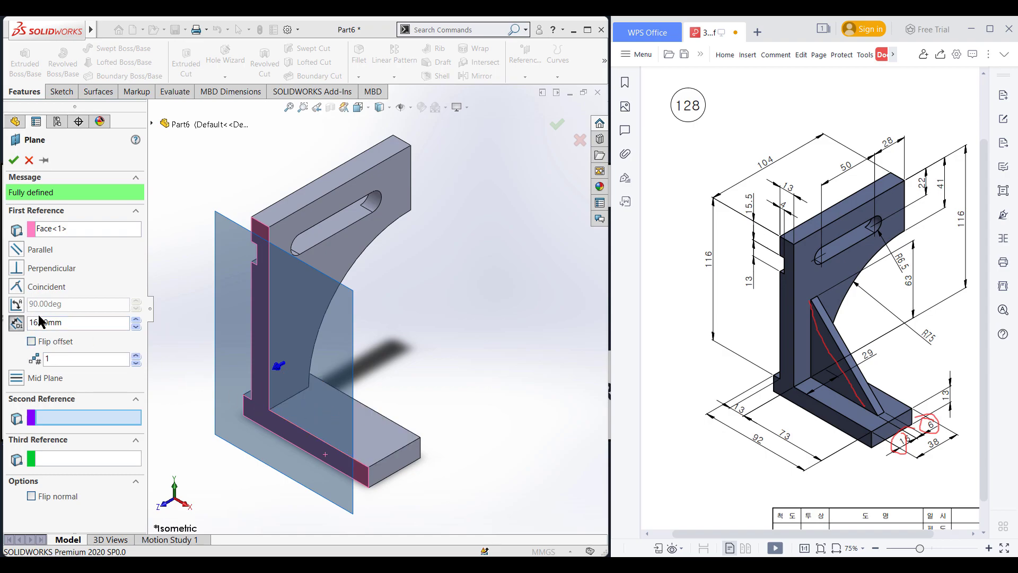
pyautogui.click(31, 341)
pyautogui.click(14, 161)
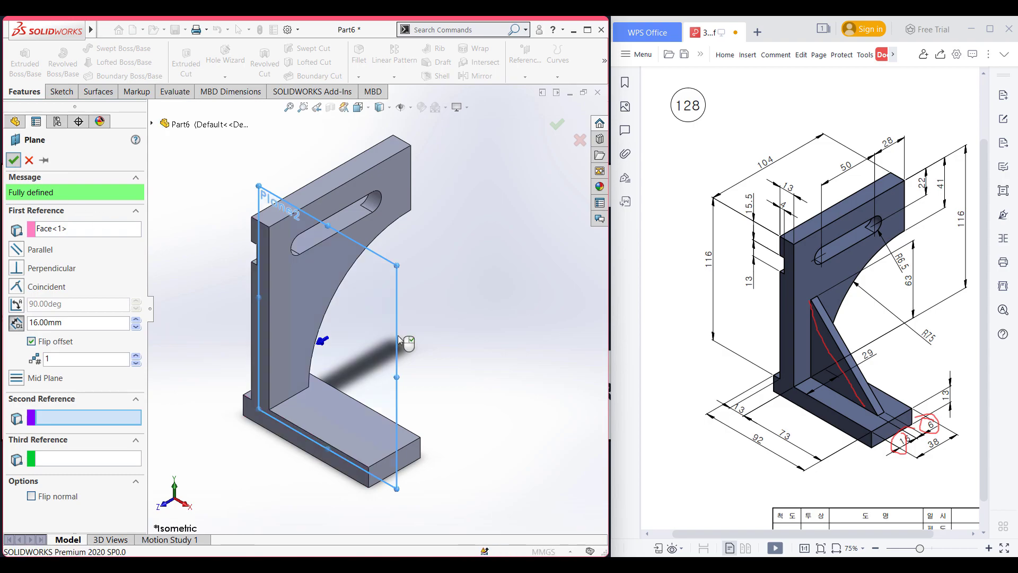
# Sketch a sloped rib line on the offset plane, from about 36 mm high on the upright plate to about 53 mm out along the base
pyautogui.rightClick(369, 332)
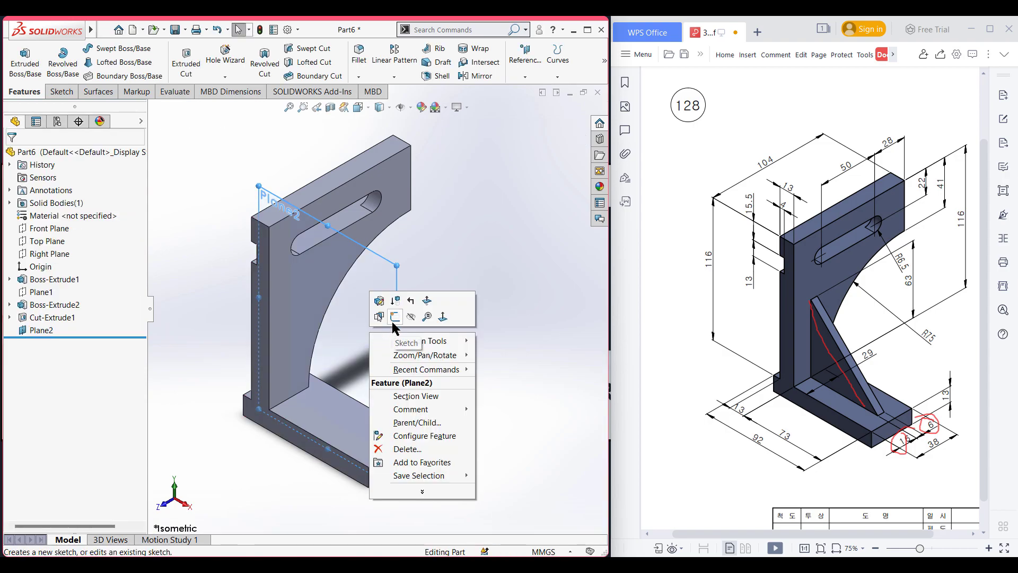
pyautogui.click(394, 317)
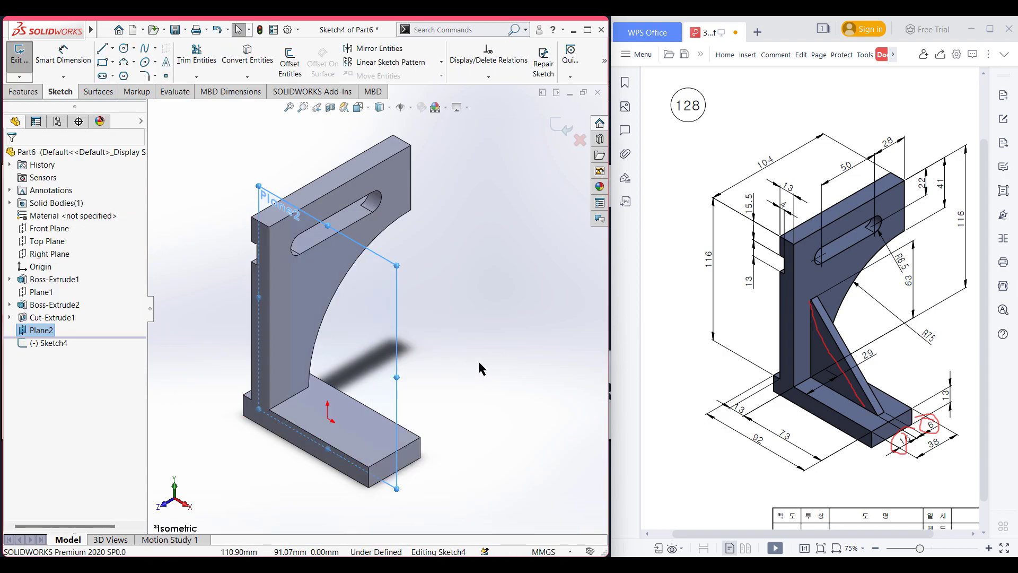
pyautogui.click(104, 56)
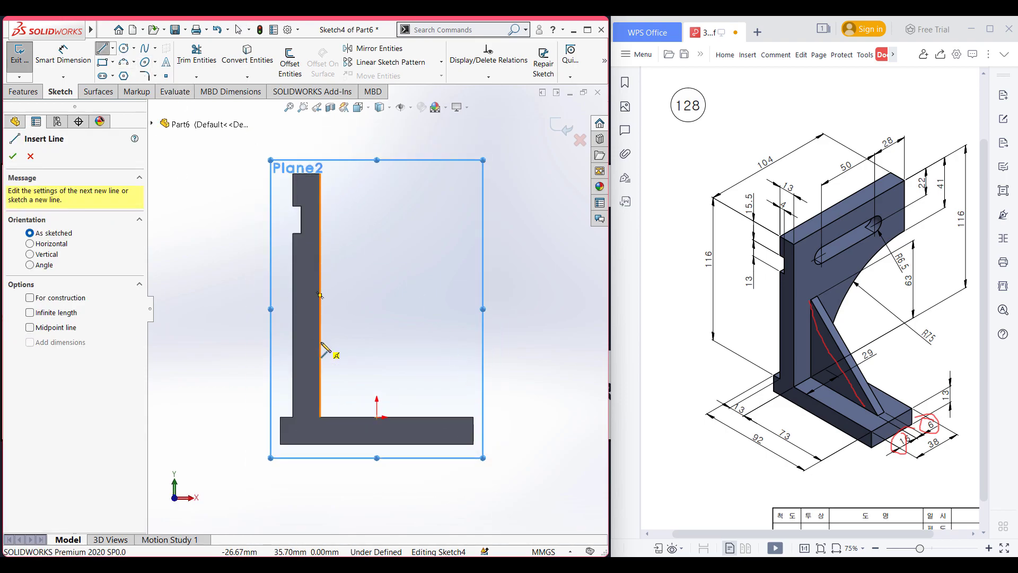
pyautogui.click(320, 342)
pyautogui.click(433, 417)
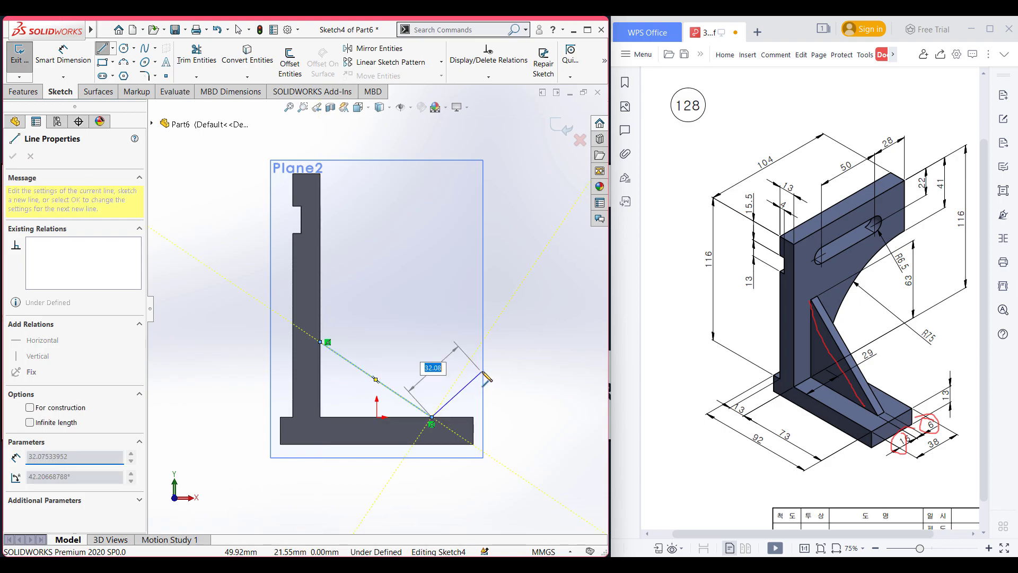
pyautogui.press('Escape')
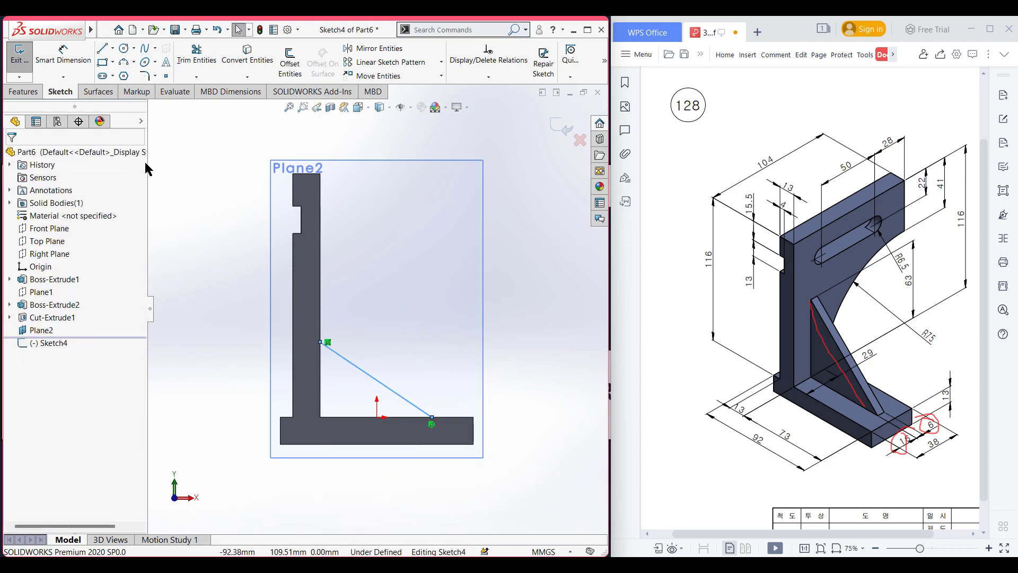
# Dimension the sloped line's upper endpoint 63 mm above the base's upper face
pyautogui.click(62, 56)
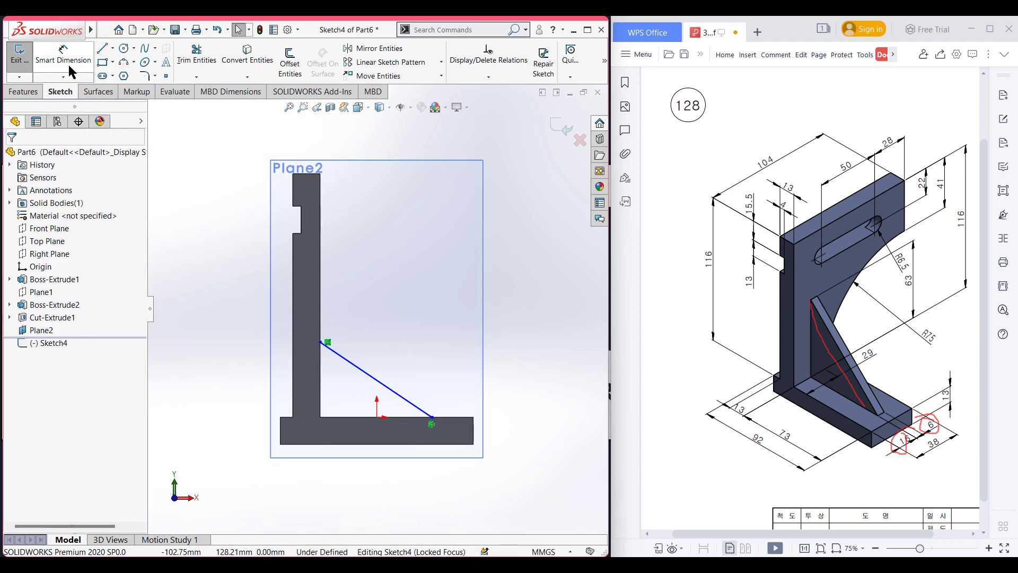
pyautogui.click(320, 343)
pyautogui.click(345, 417)
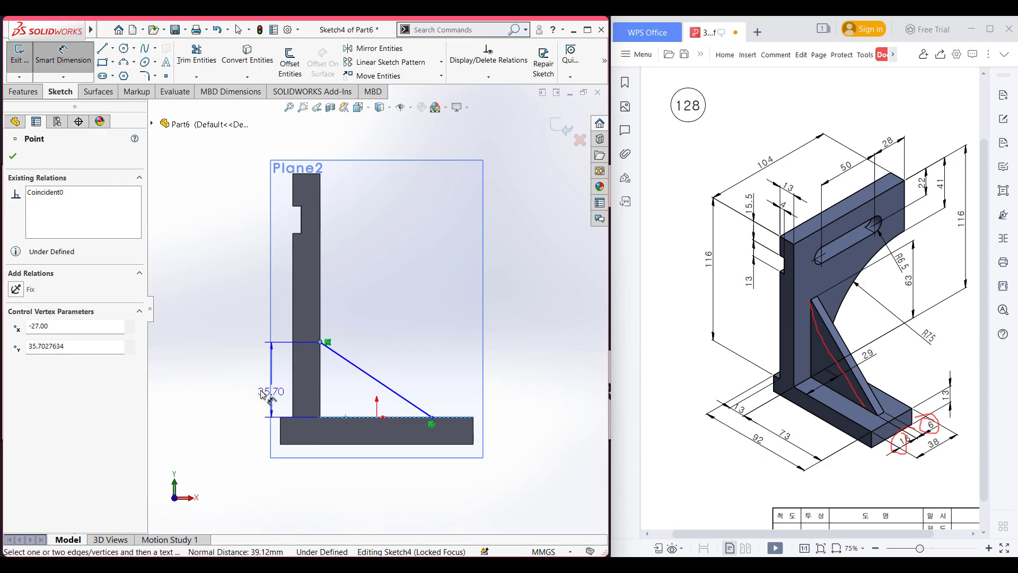
pyautogui.click(258, 389)
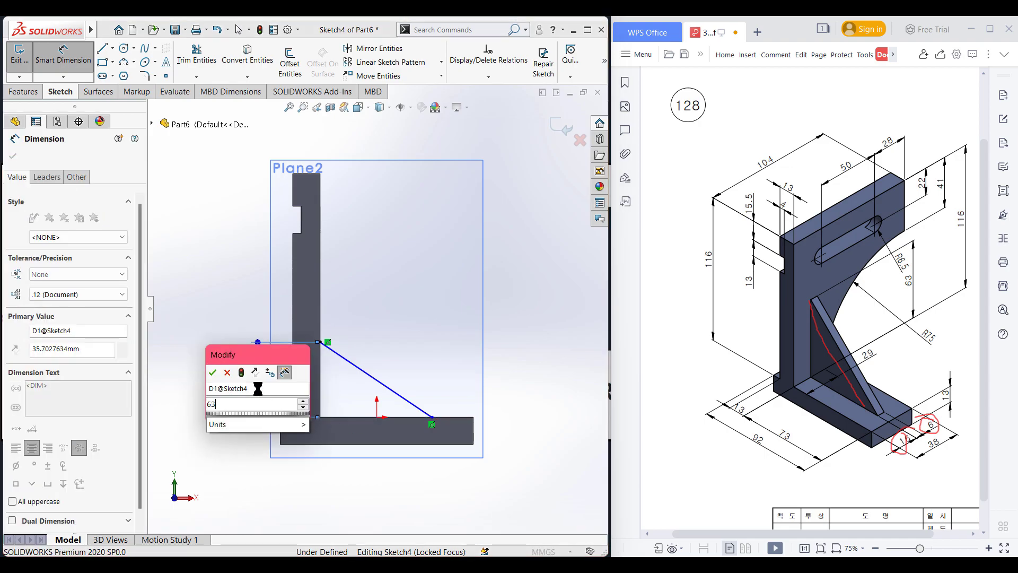
pyautogui.write('63')
pyautogui.press('Return')
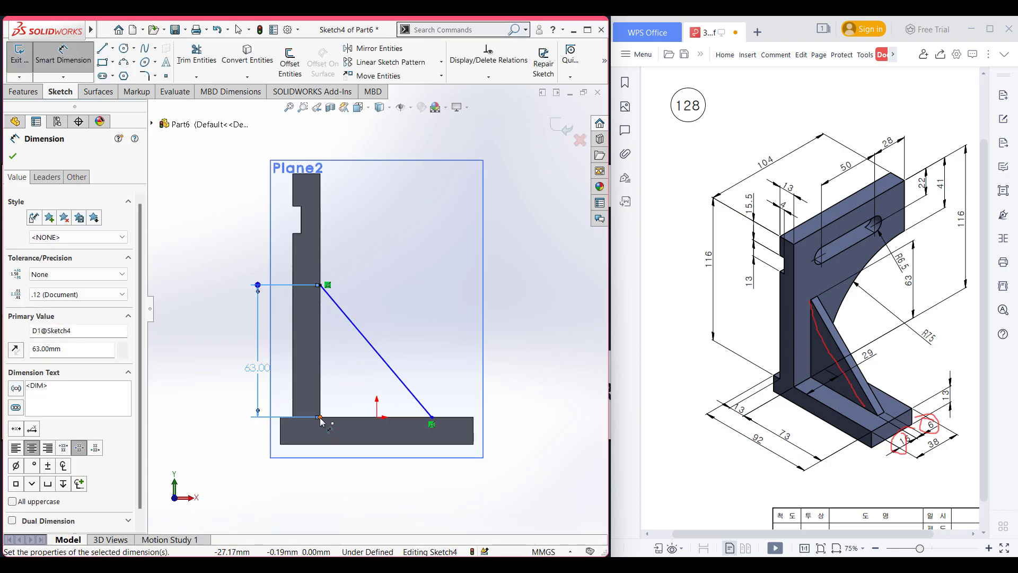
# Dimension the sloped line's lower endpoint 63 mm from the inner corner of the upright plate and base, and return to the isometric view
pyautogui.click(432, 417)
pyautogui.click(387, 476)
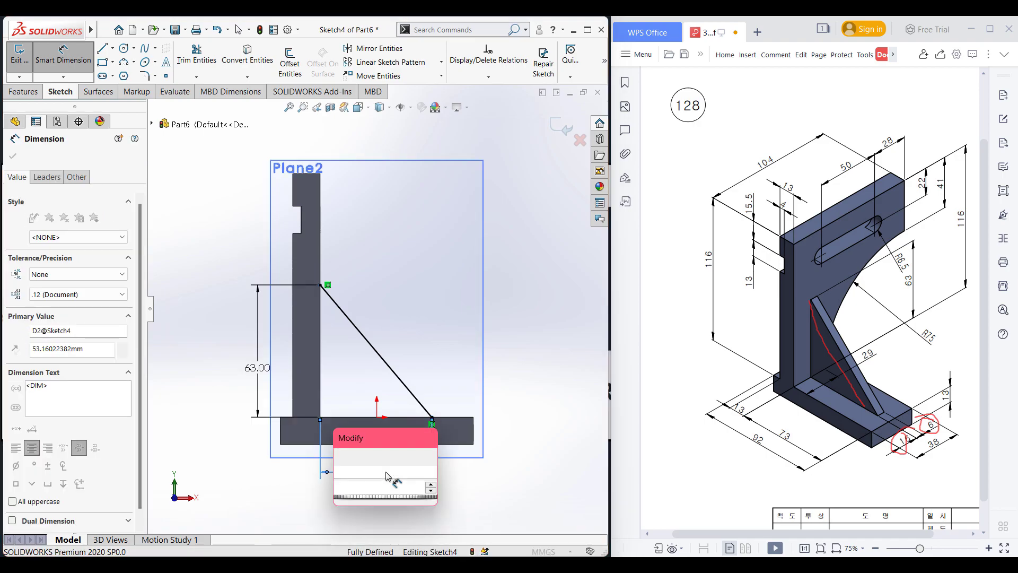
pyautogui.write('63')
pyautogui.press('Return')
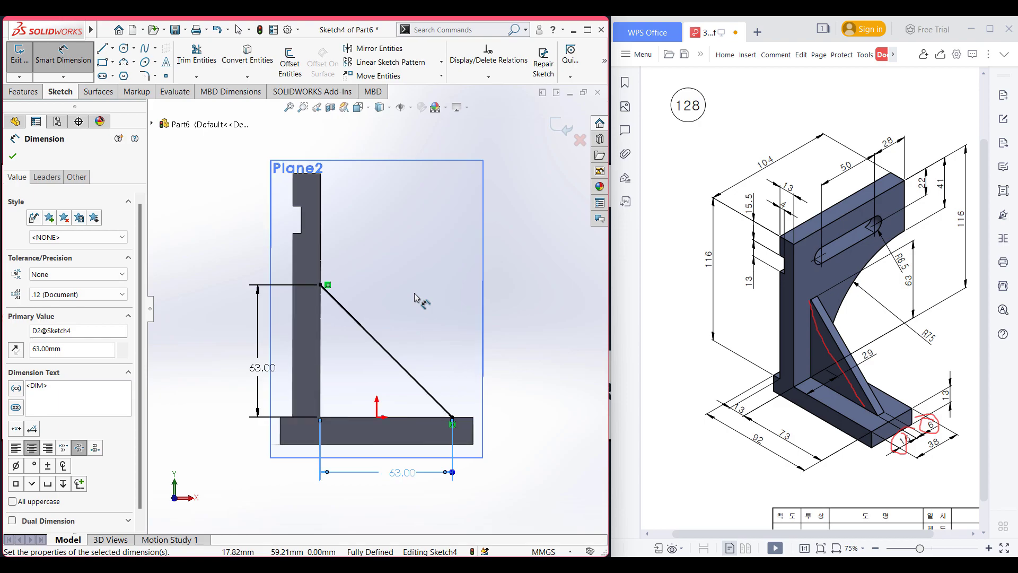
pyautogui.hotkey('ctrl', '7')
pyautogui.click(13, 156)
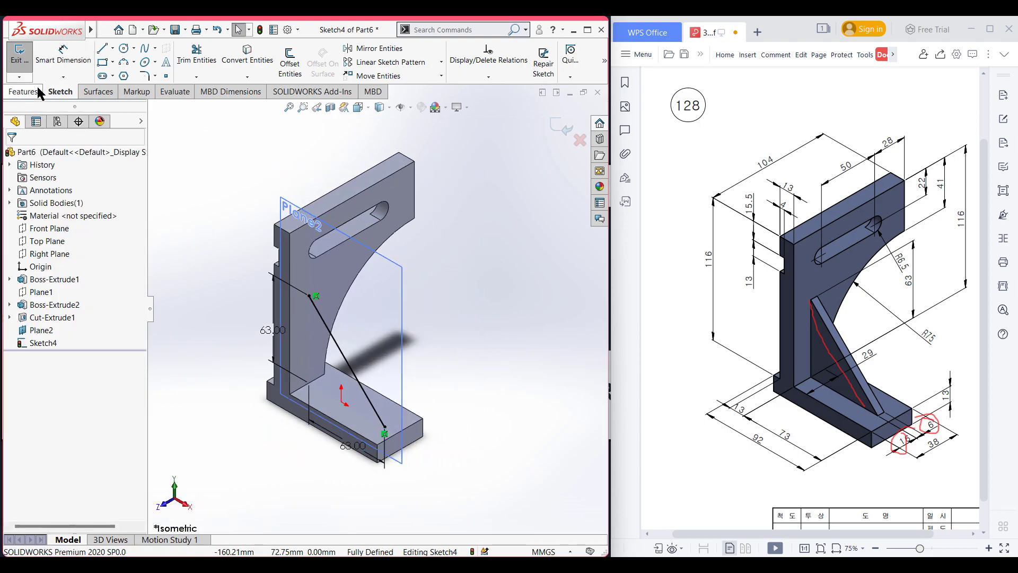
# Create a Rib from the sloped line, 6 mm thick on the second side, filling toward the corner between upright plate and base
pyautogui.click(35, 90)
pyautogui.click(434, 54)
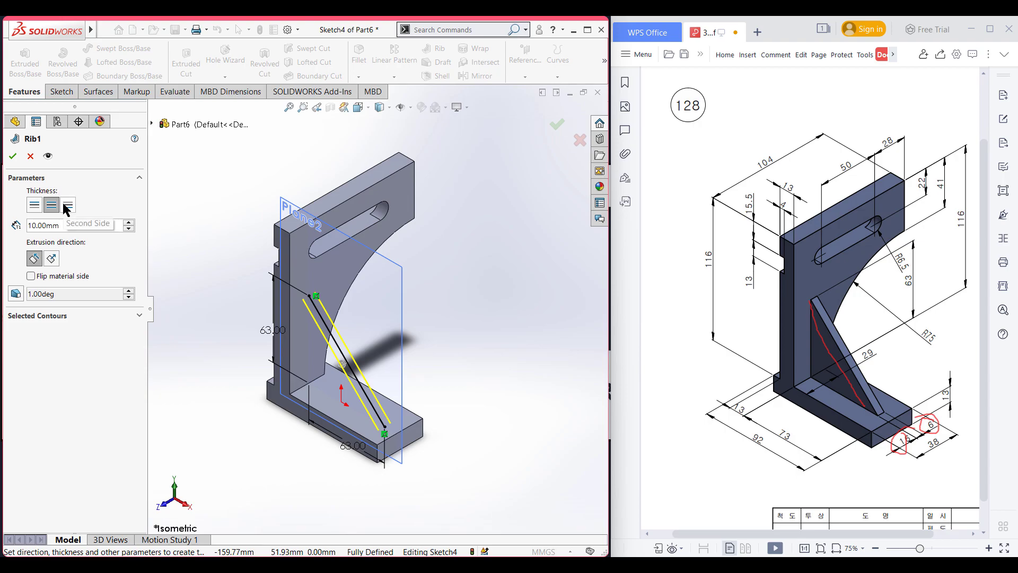
pyautogui.click(67, 205)
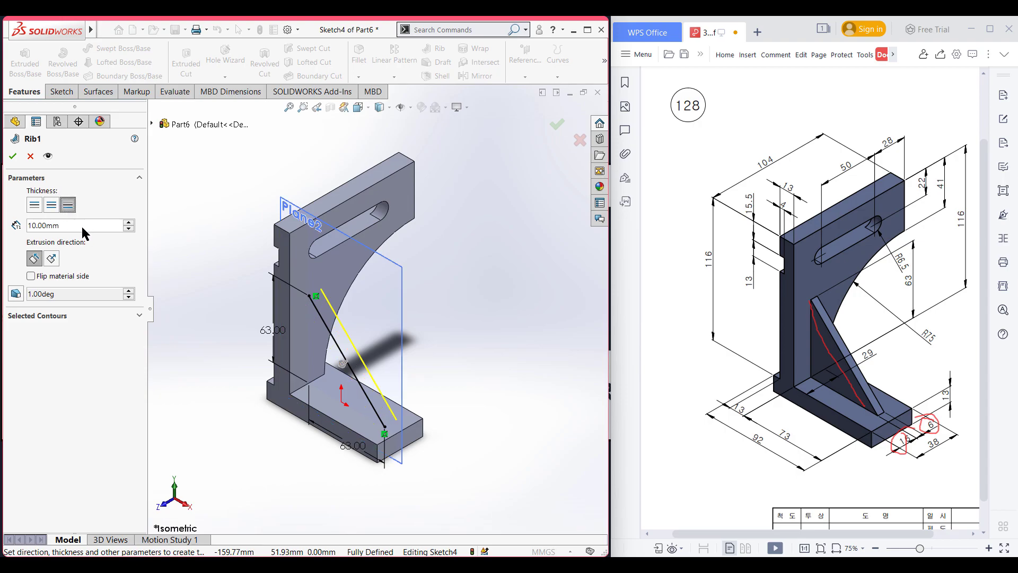
pyautogui.doubleClick(80, 227)
pyautogui.write('6')
pyautogui.press('Return')
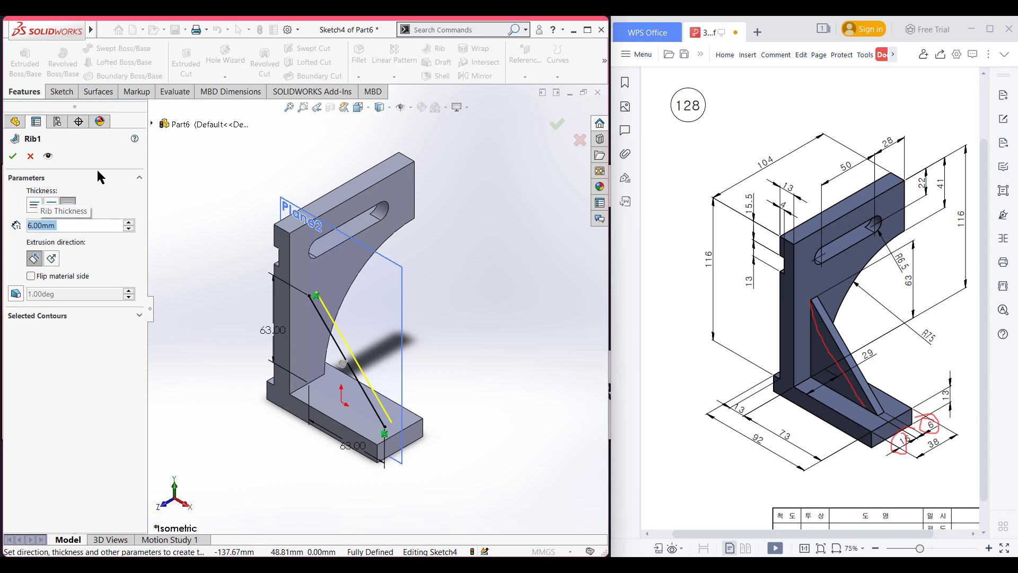
pyautogui.click(13, 155)
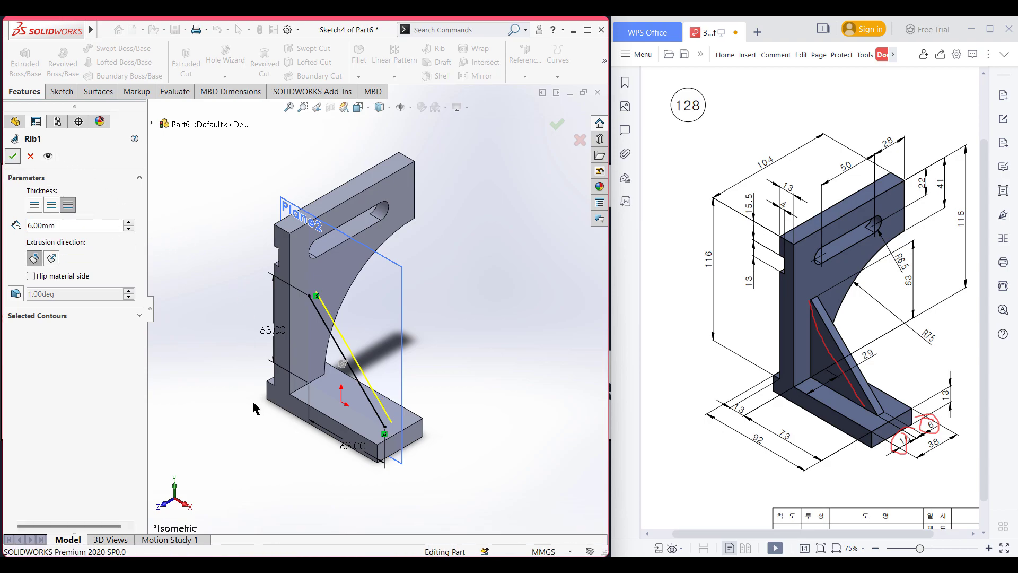
# Hide the rib's offset plane and draw a short red pen stroke beside the rib in the reference drawing
pyautogui.rightClick(398, 321)
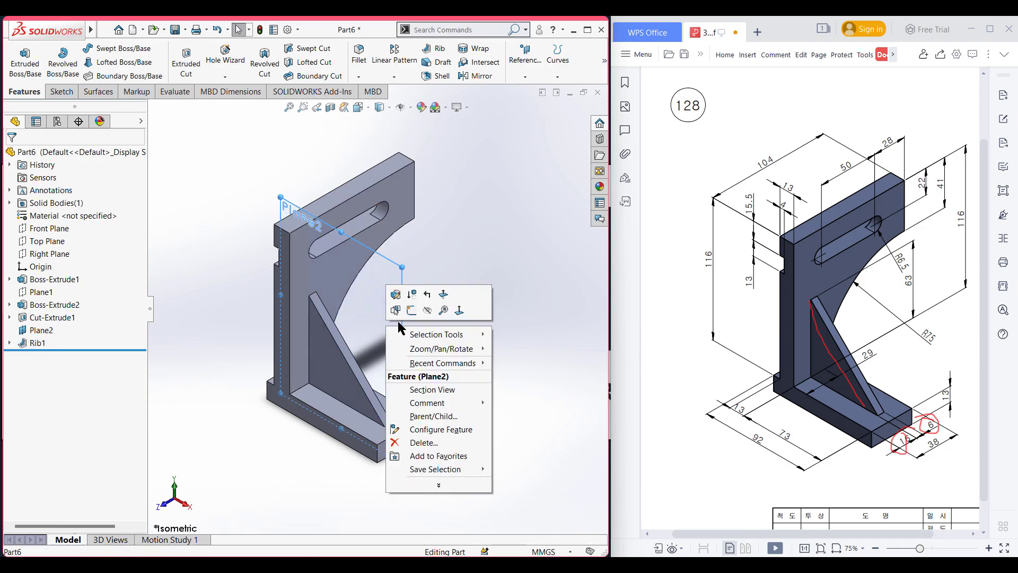
pyautogui.click(428, 310)
pyautogui.hotkey('ctrl', '7')
pyautogui.moveTo(801, 350); pyautogui.dragTo(816, 345)
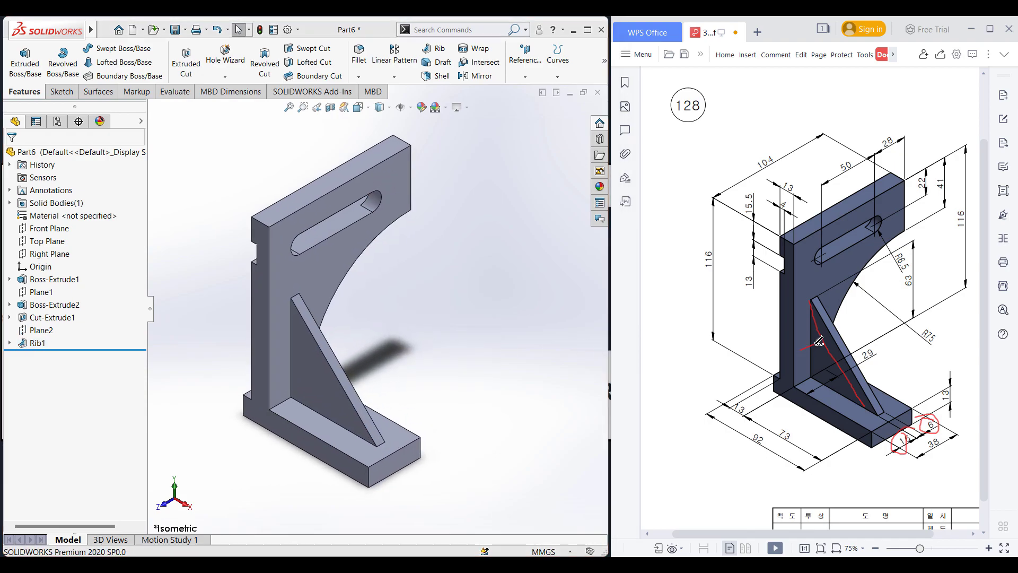